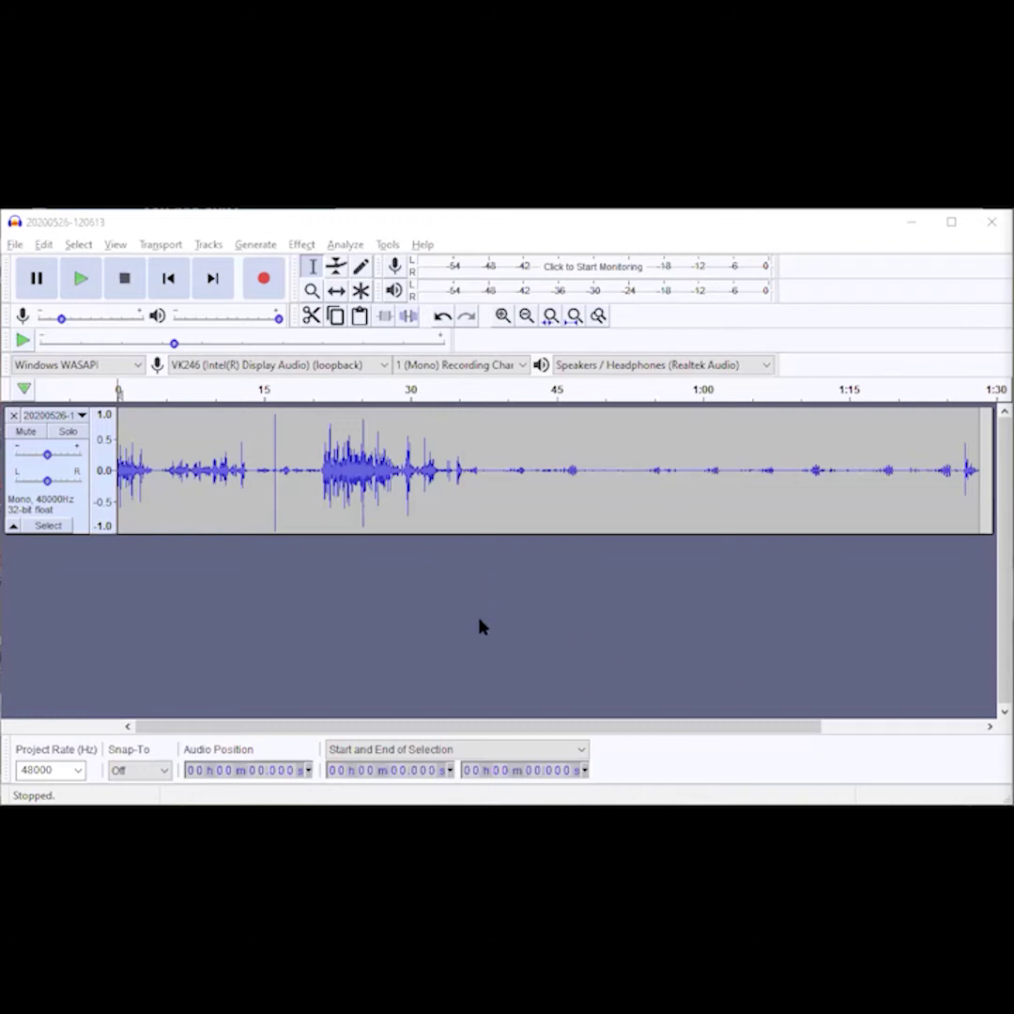
click(18, 246)
click(50, 288)
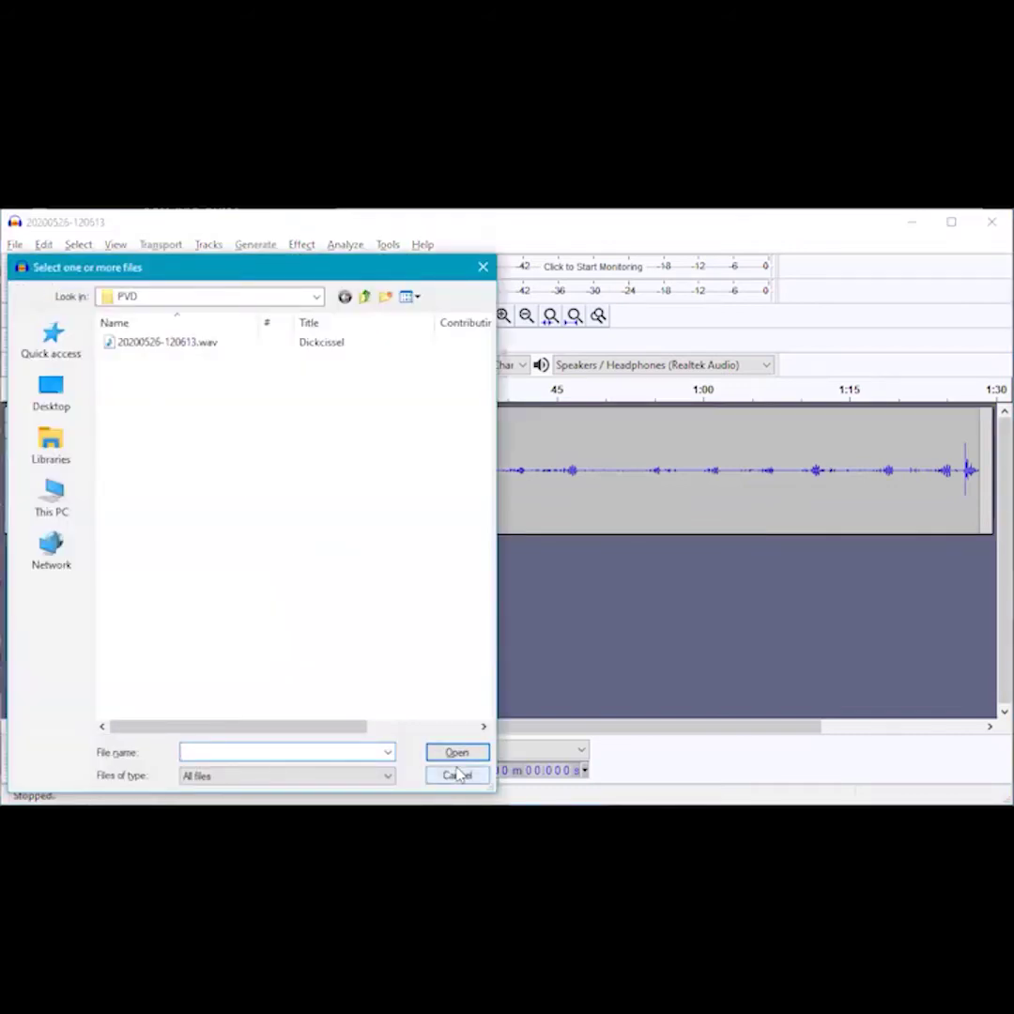
click(457, 775)
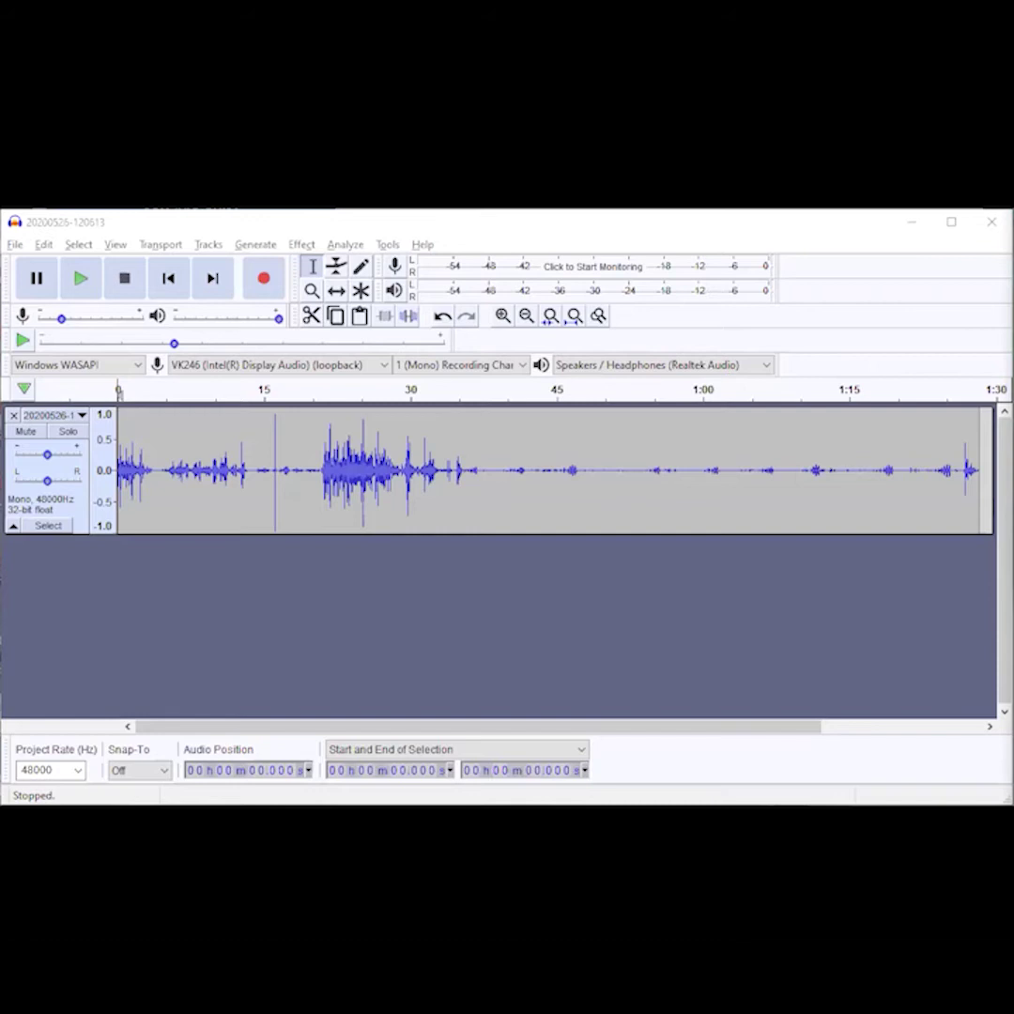
Play the recording from the start and stop playback after about one minute
click(80, 279)
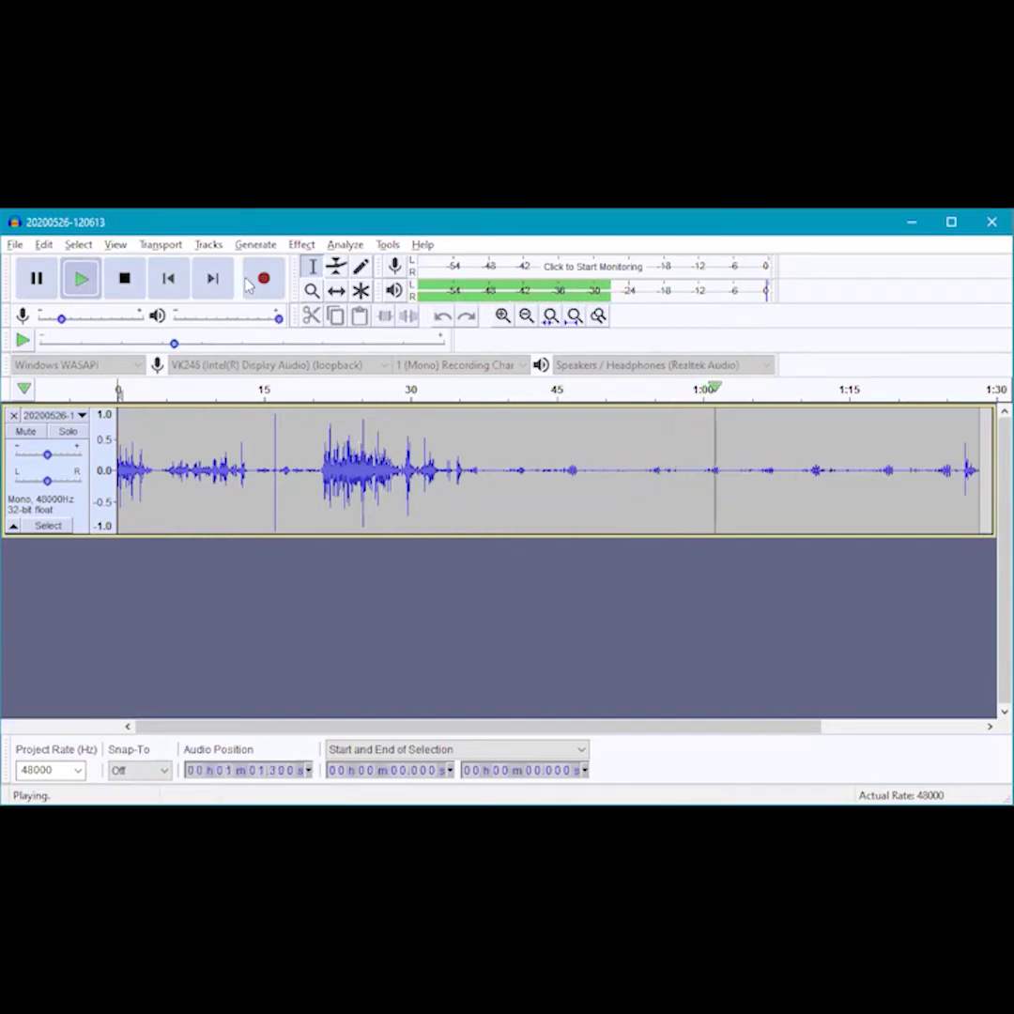
click(126, 280)
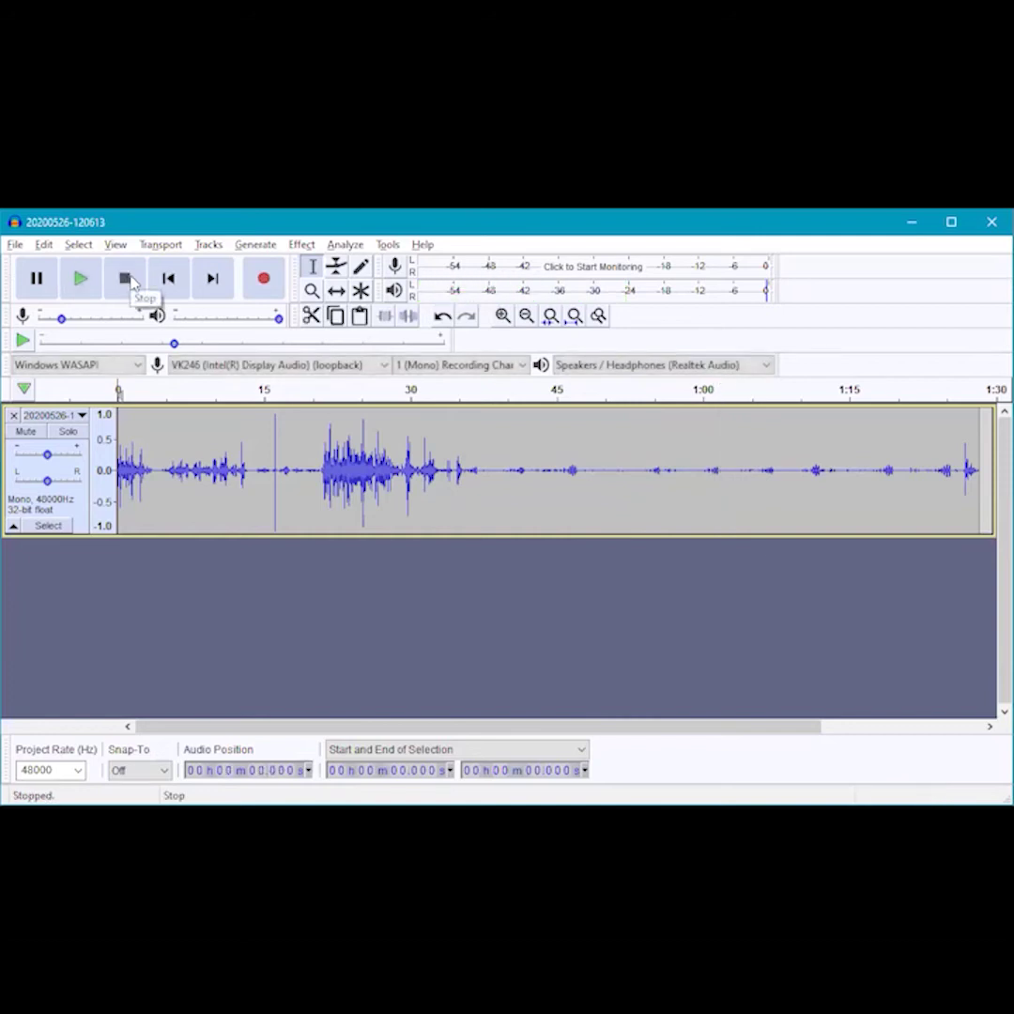
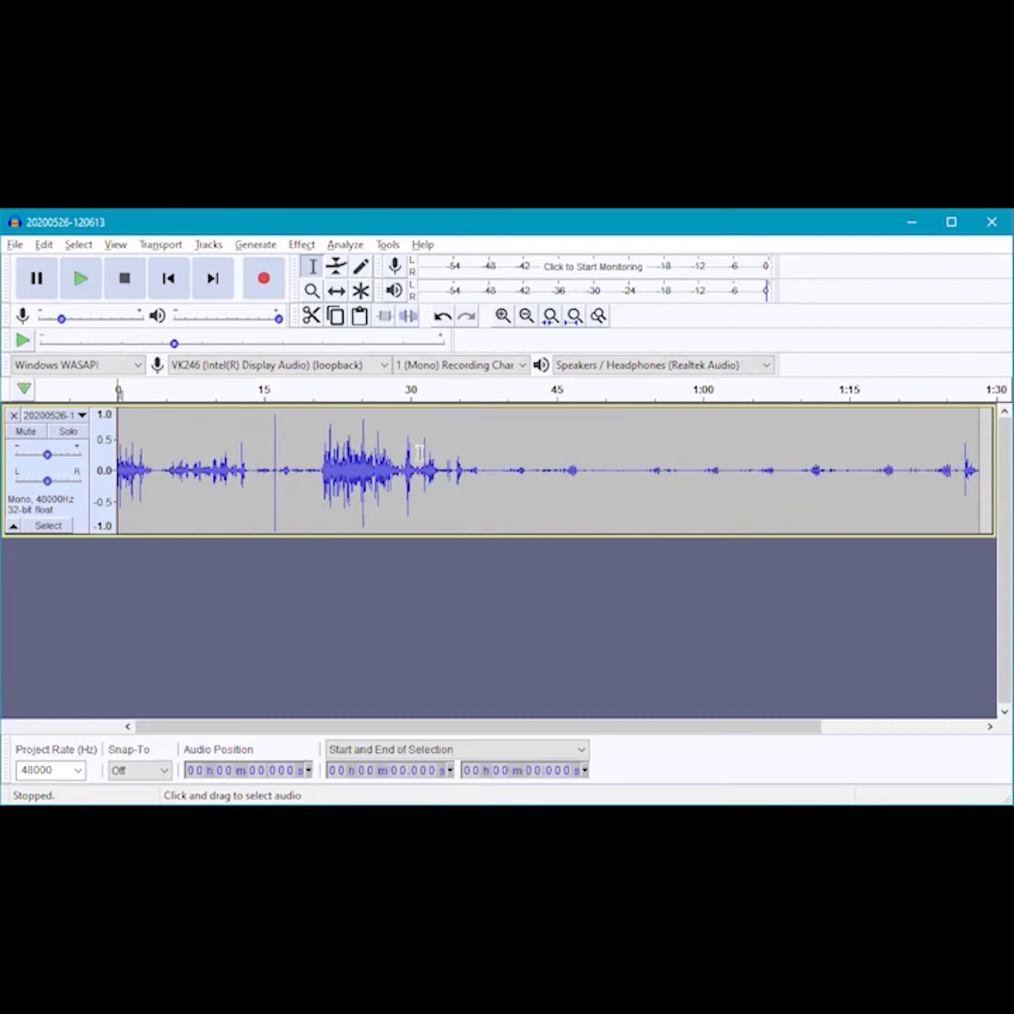
Delete the audio from about 33.47 s to the end of the track
click(445, 470)
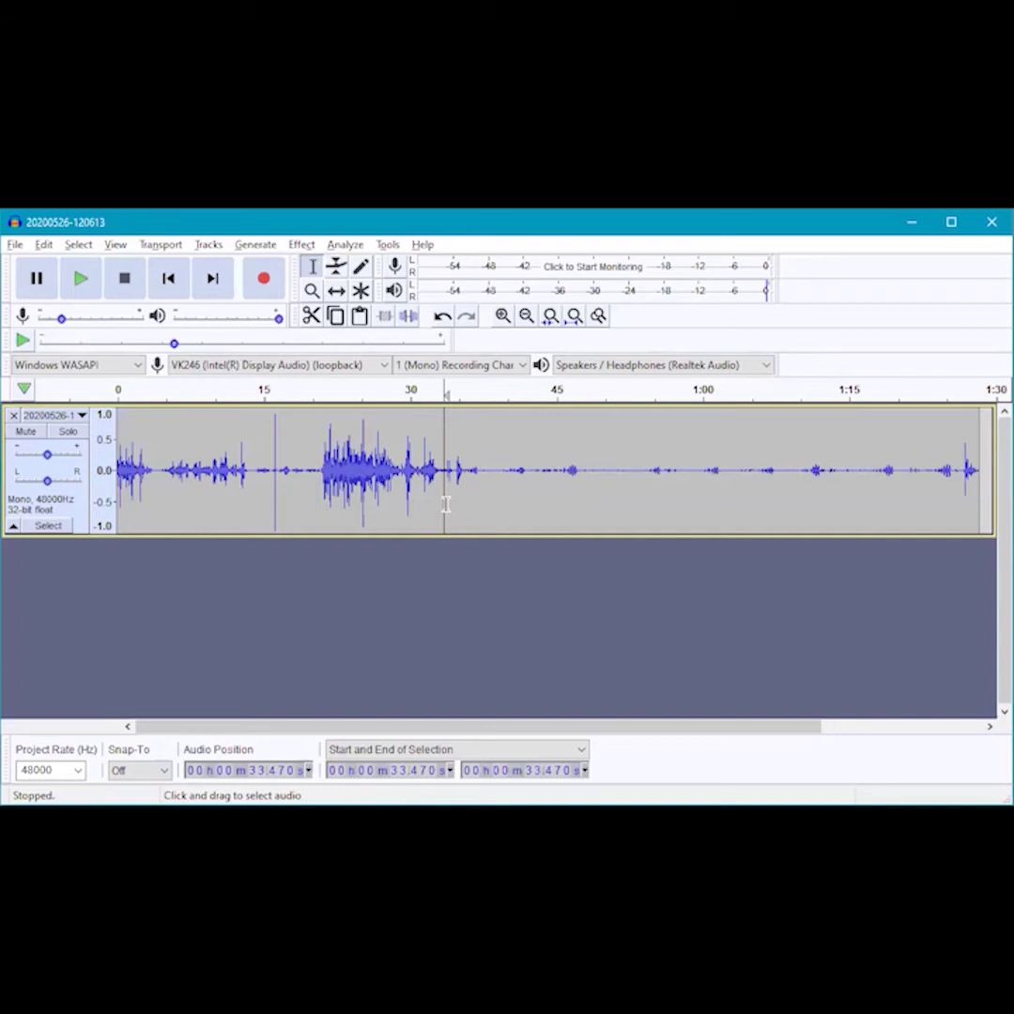
drag(446, 505, 969, 512)
click(437, 470)
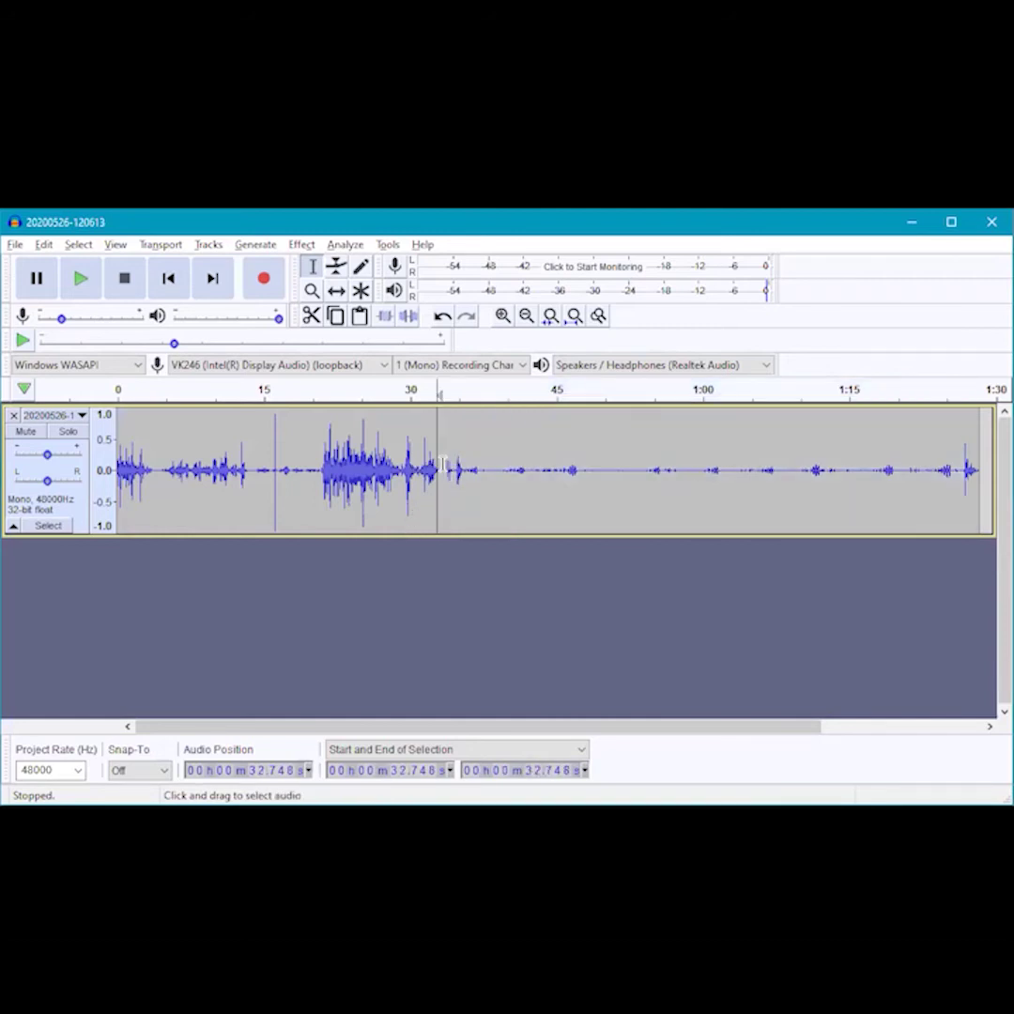
click(445, 470)
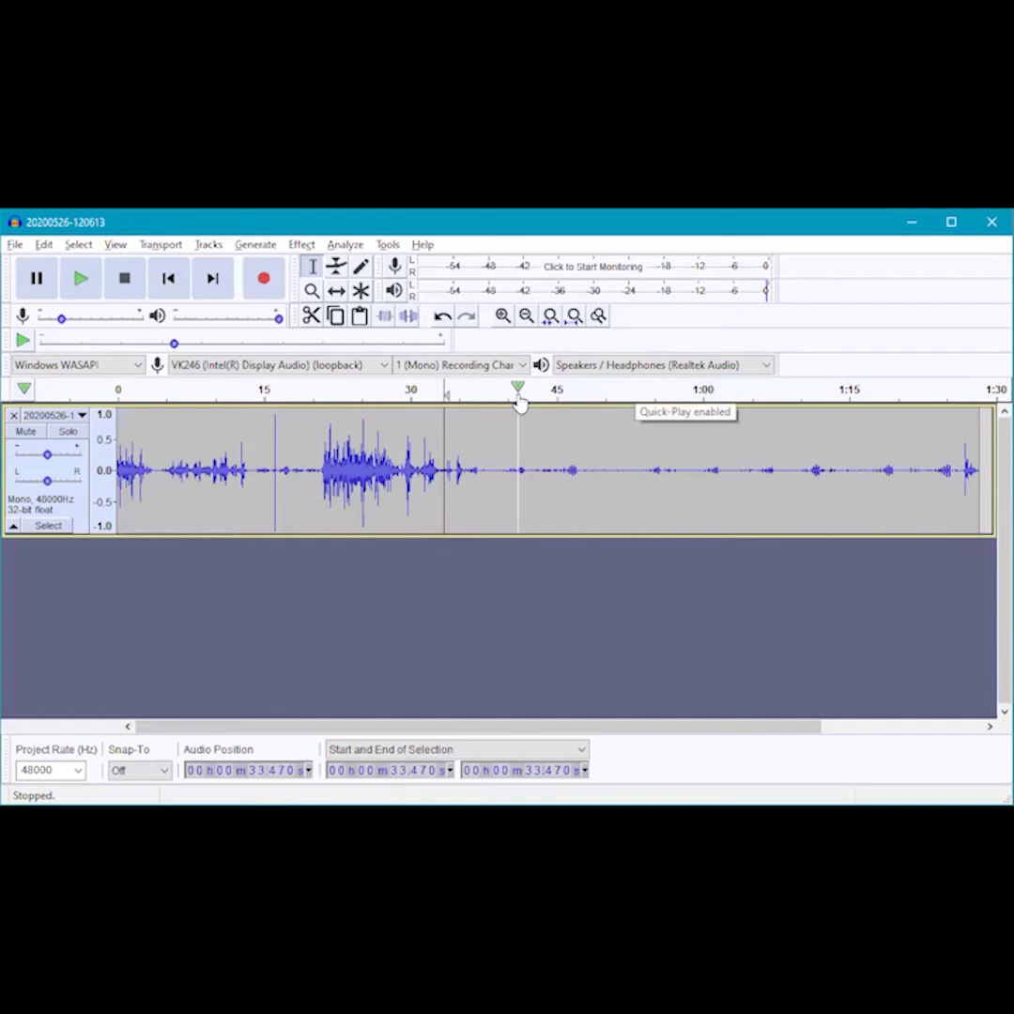
key(shift)
key(shift+End)
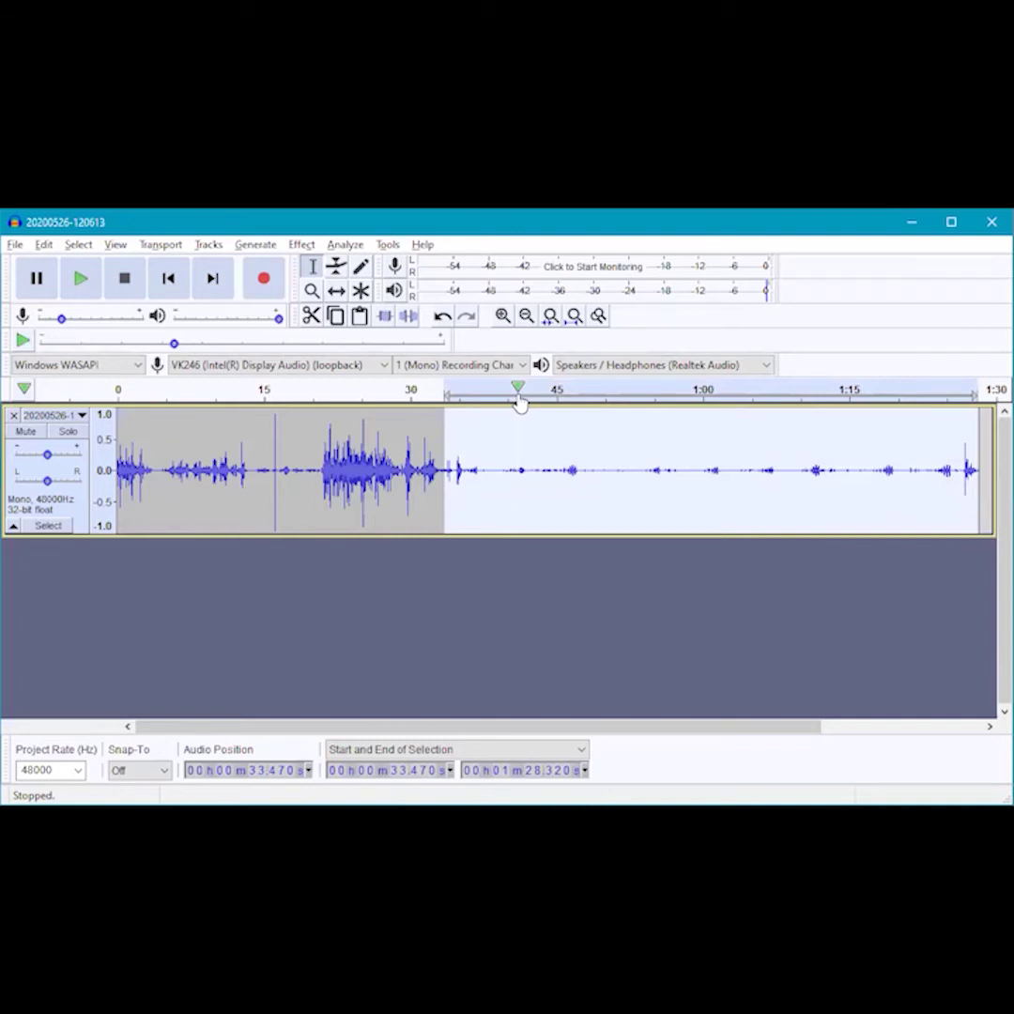
key(Delete)
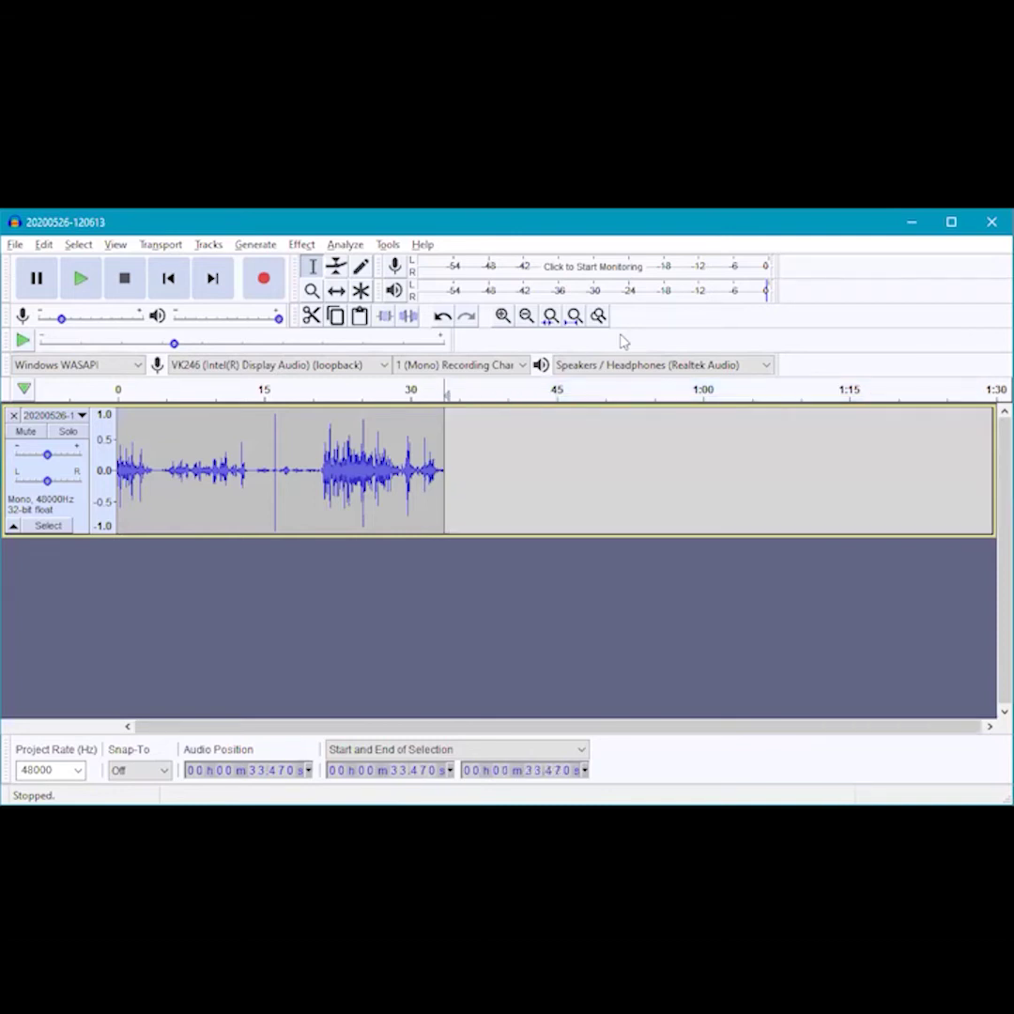
Try selecting the opening of the recording, from the start to about 4.15 s, and clear the selection
click(158, 467)
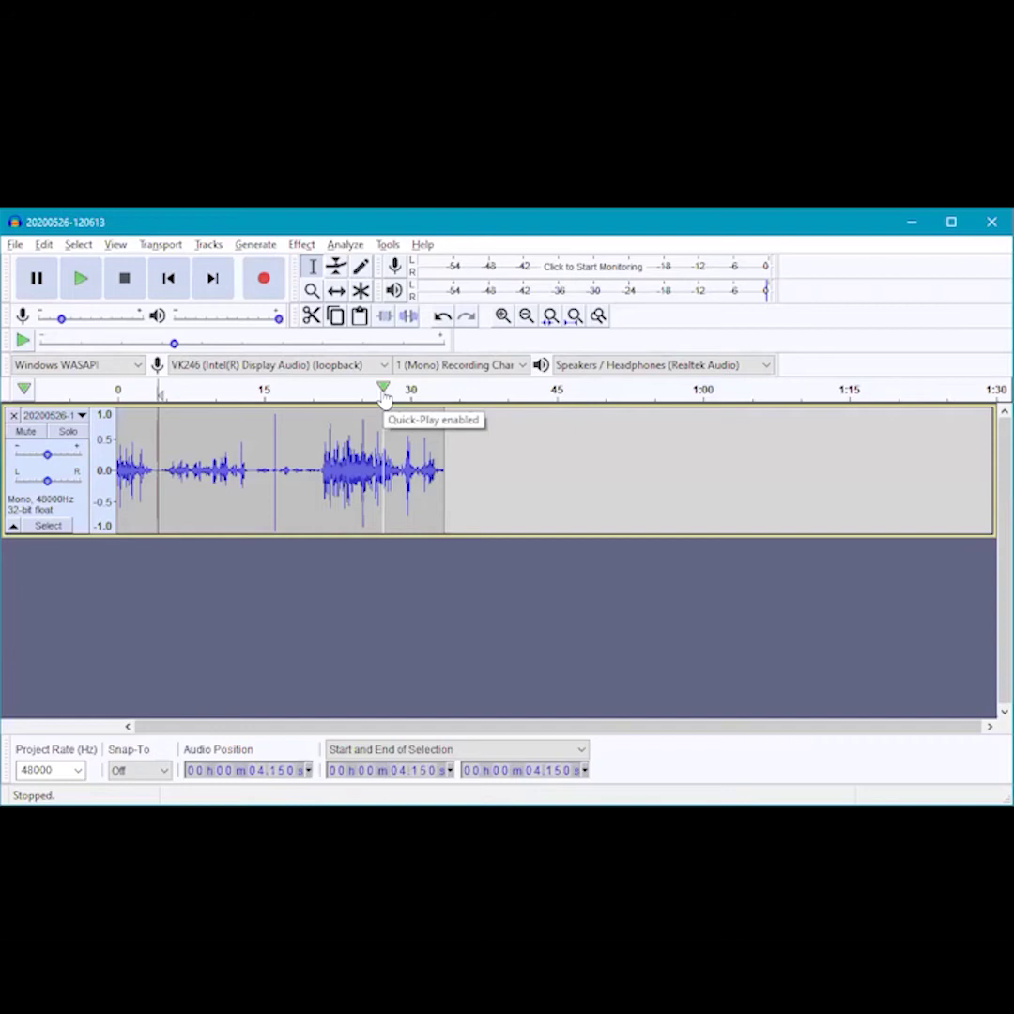
key(shift)
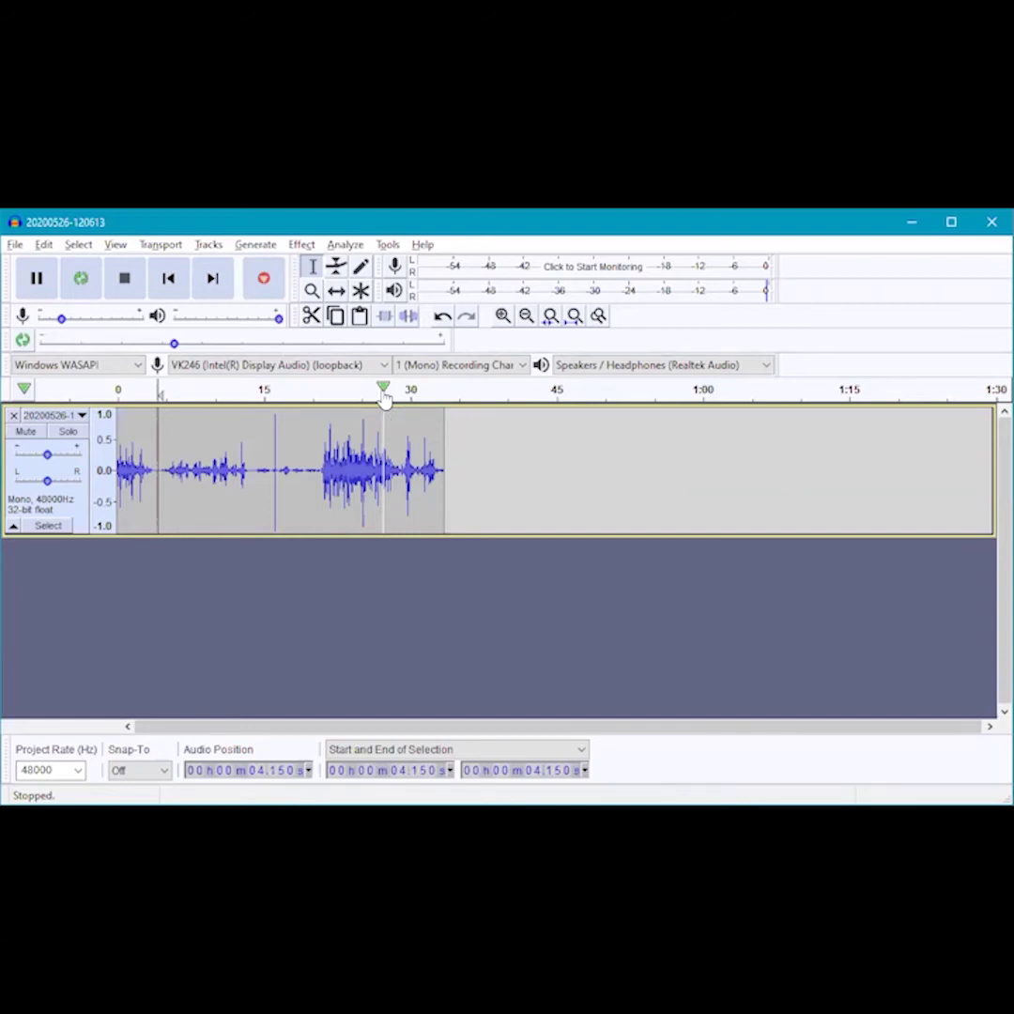
key(shift+Home)
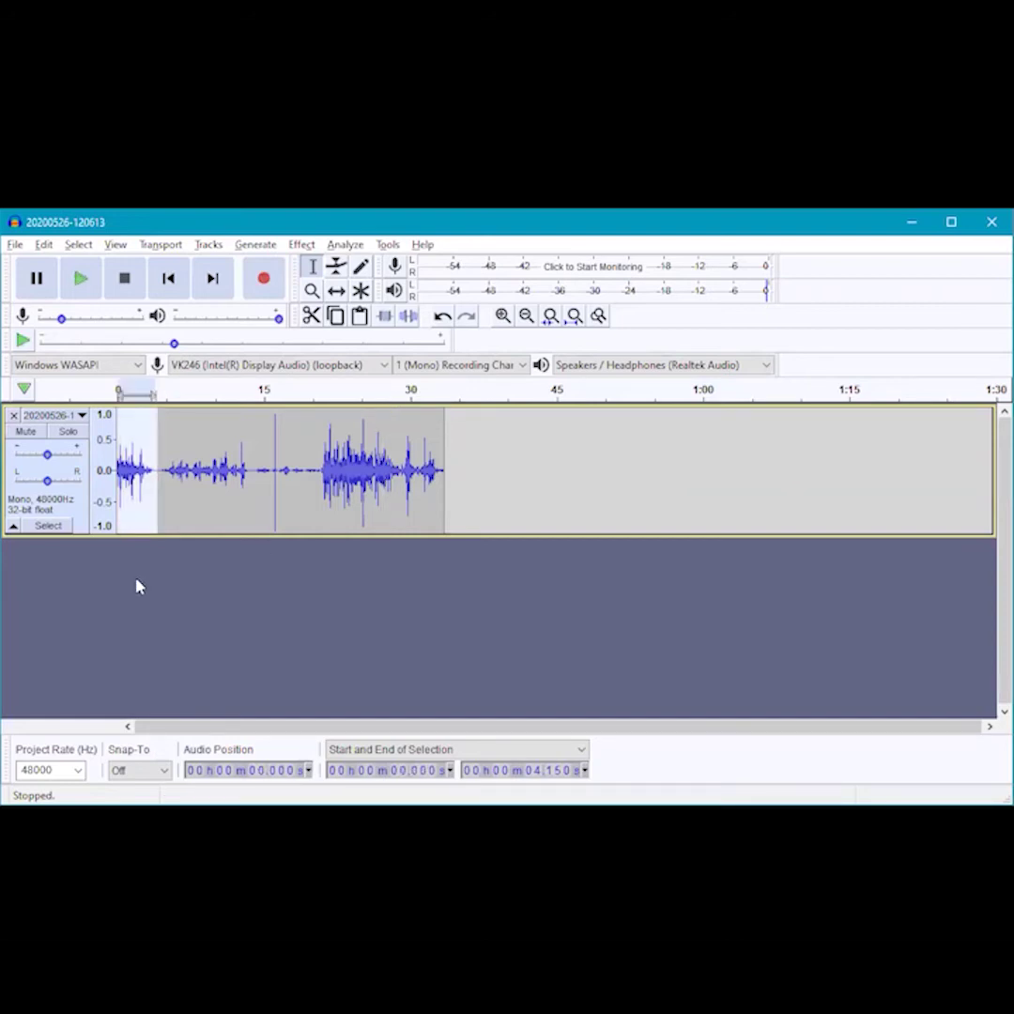
click(200, 498)
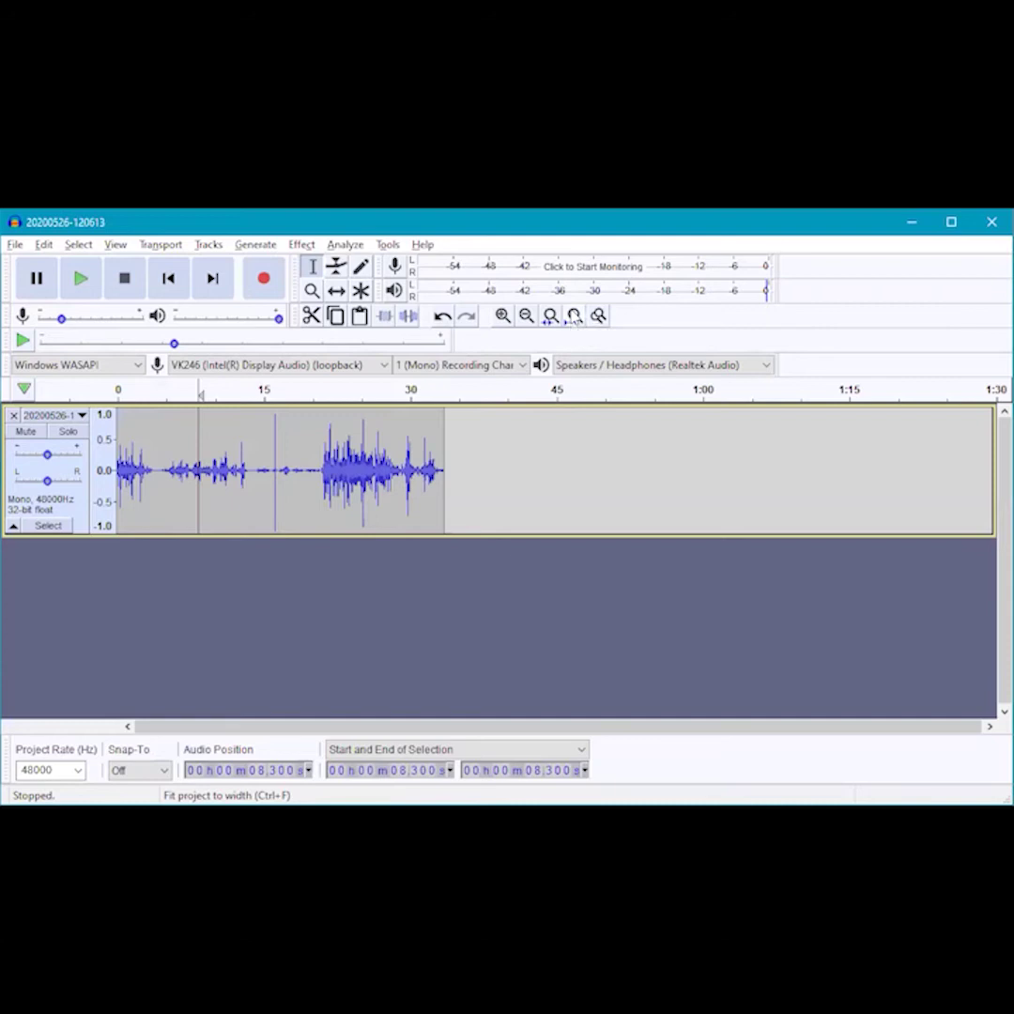
Fit the project to the window width and display the track as a taller spectrogram
click(574, 316)
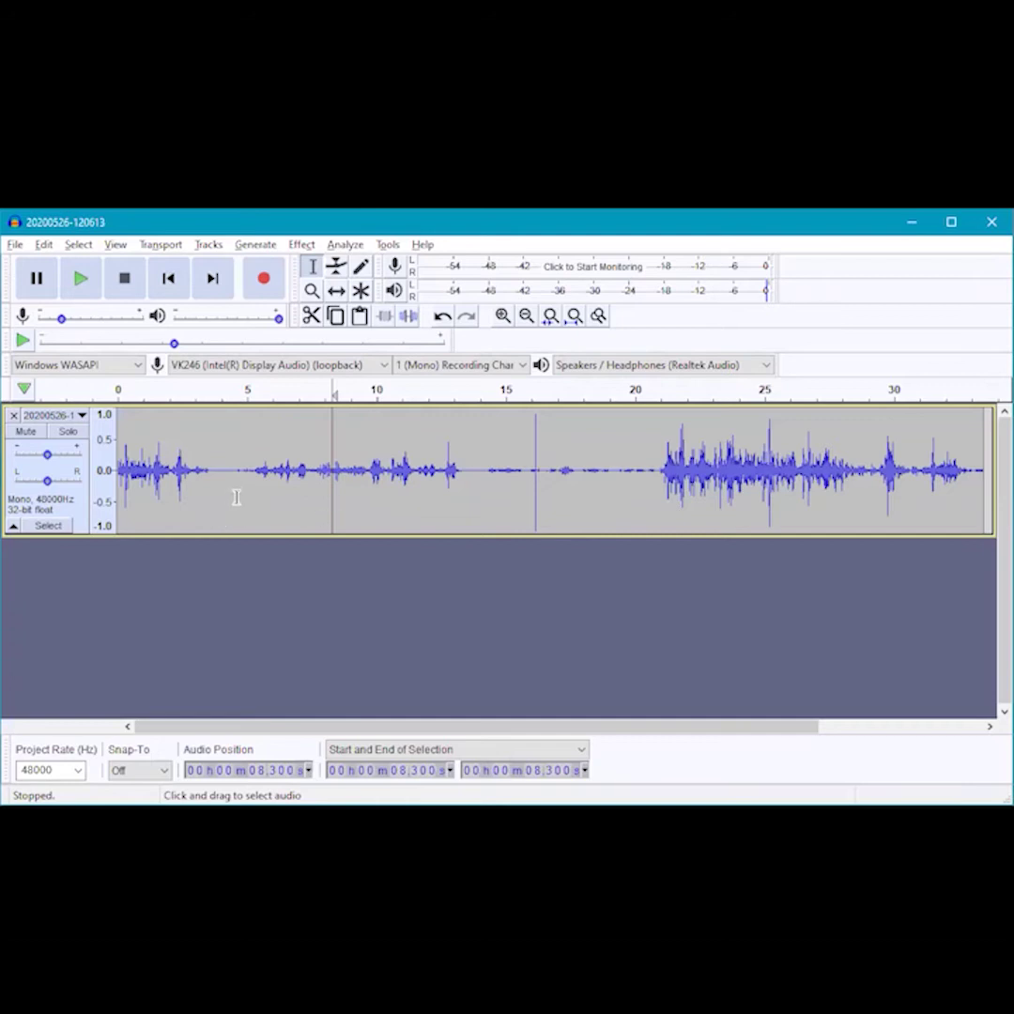
click(83, 416)
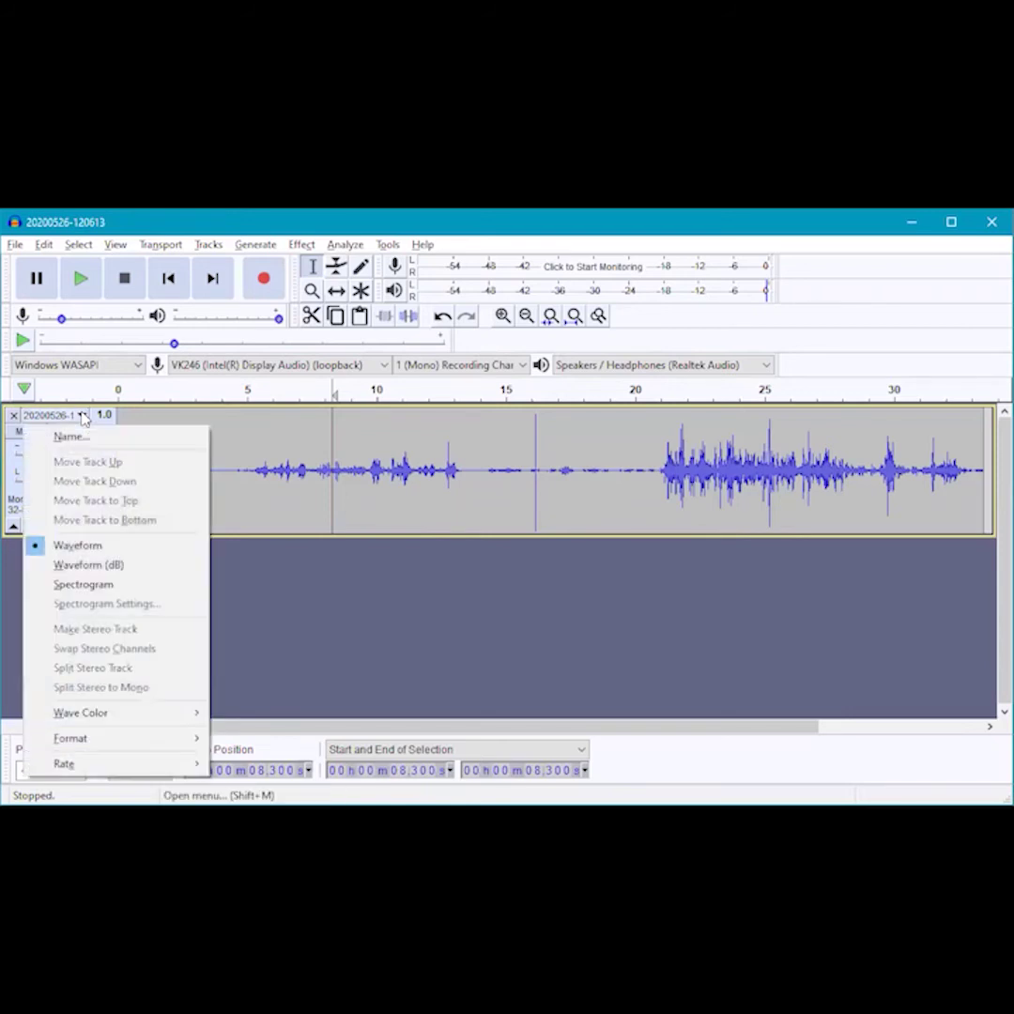
click(84, 592)
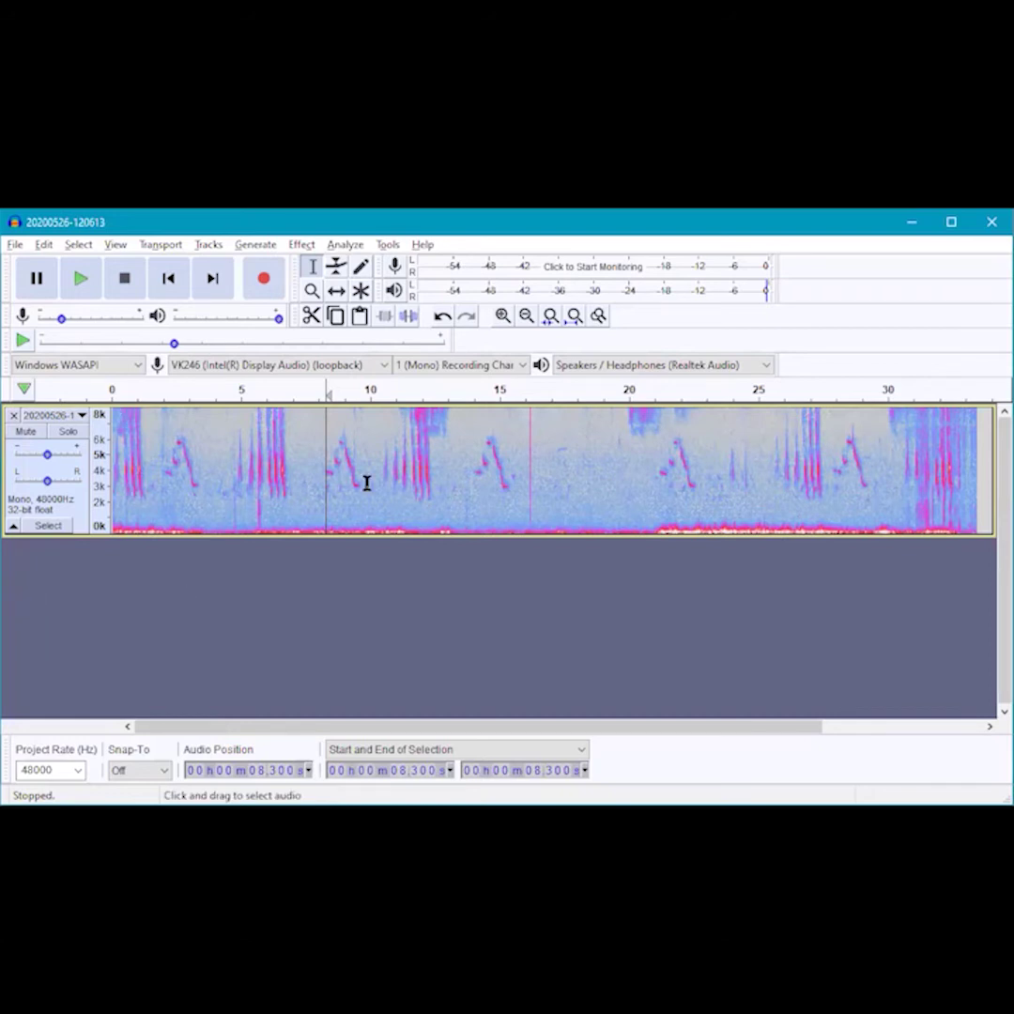
click(458, 531)
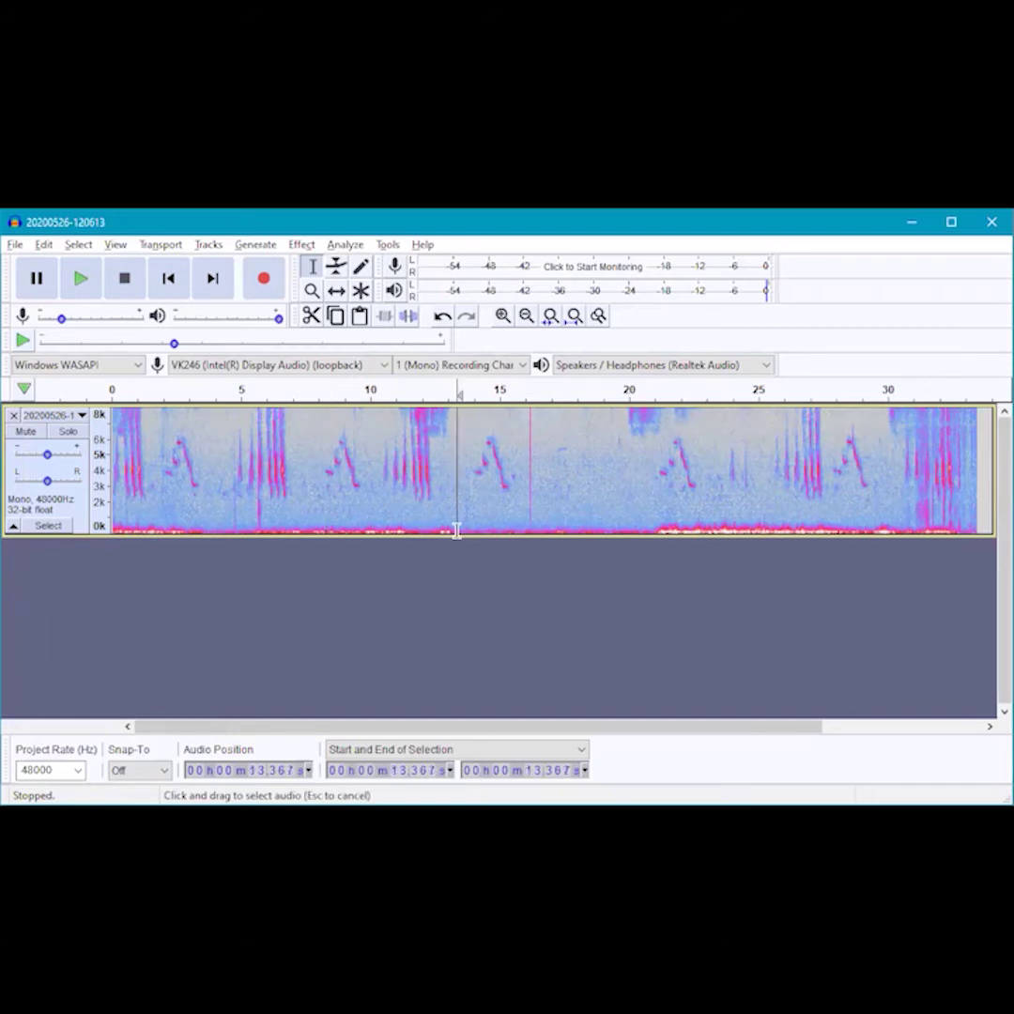
drag(471, 540, 465, 609)
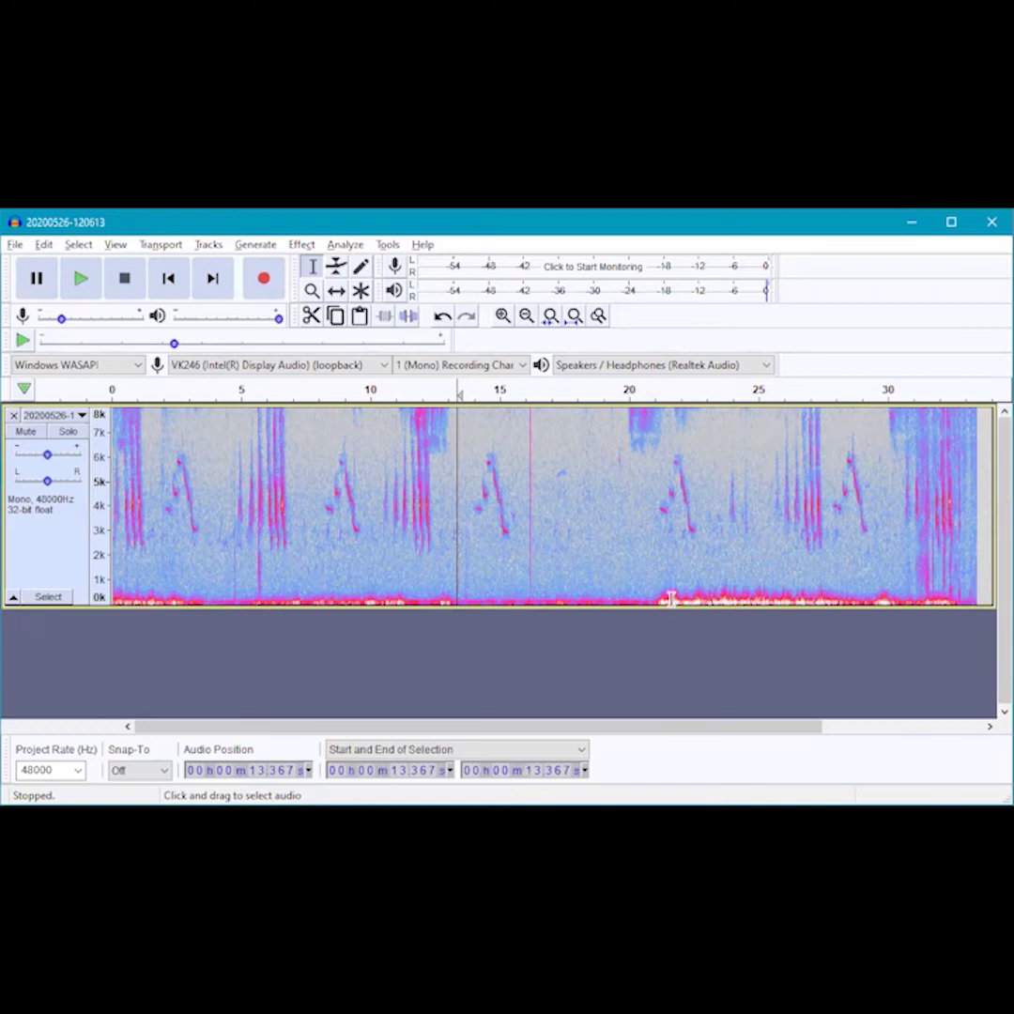
Select the entire track and apply a High-Pass Filter at 250 Hz with a 12 dB per octave roll-off
drag(672, 599, 700, 603)
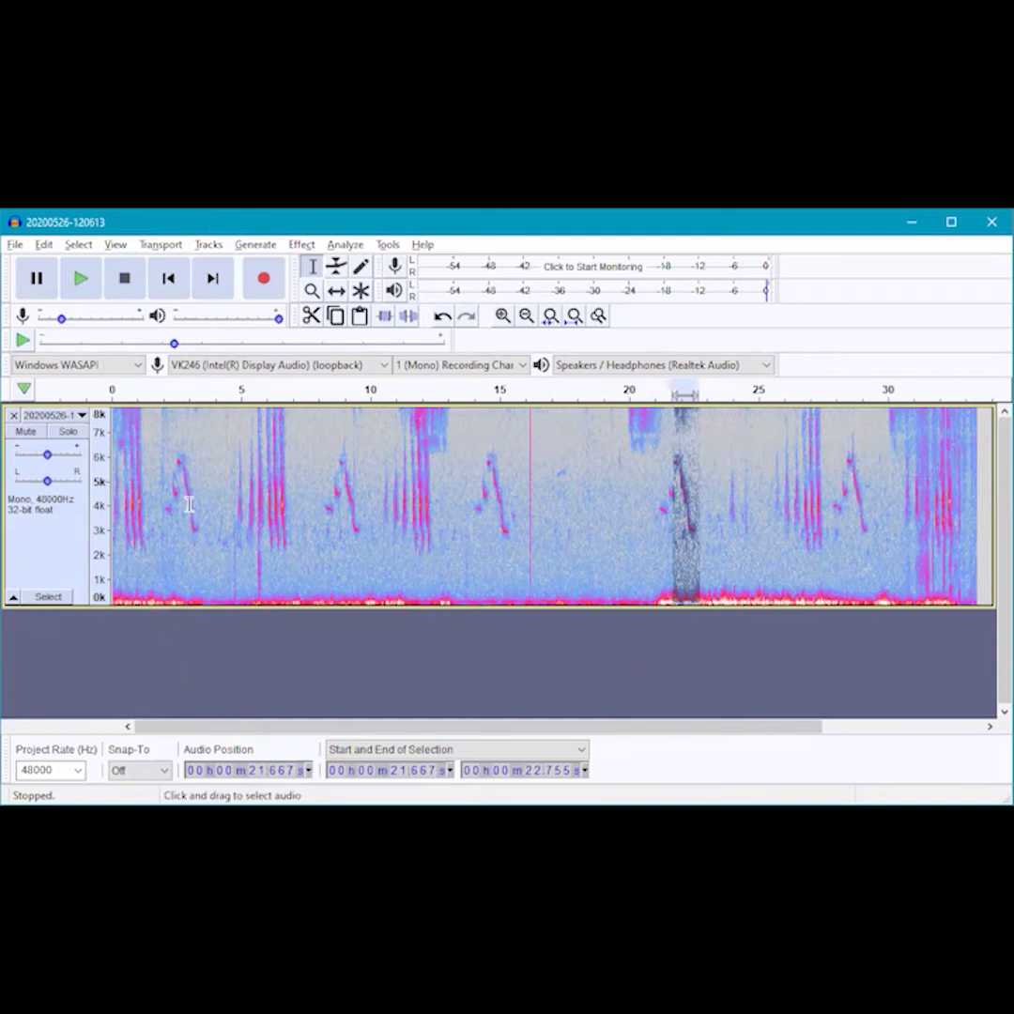
click(47, 601)
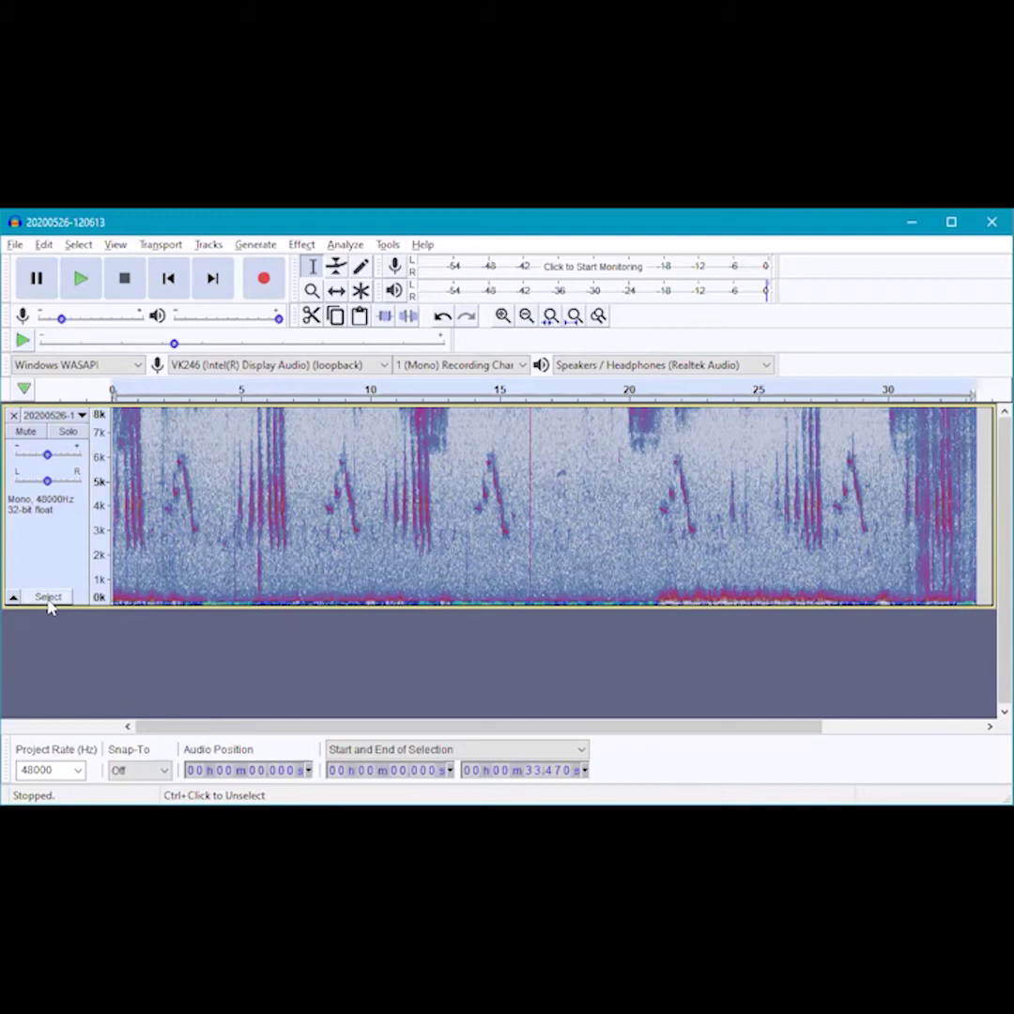
click(301, 244)
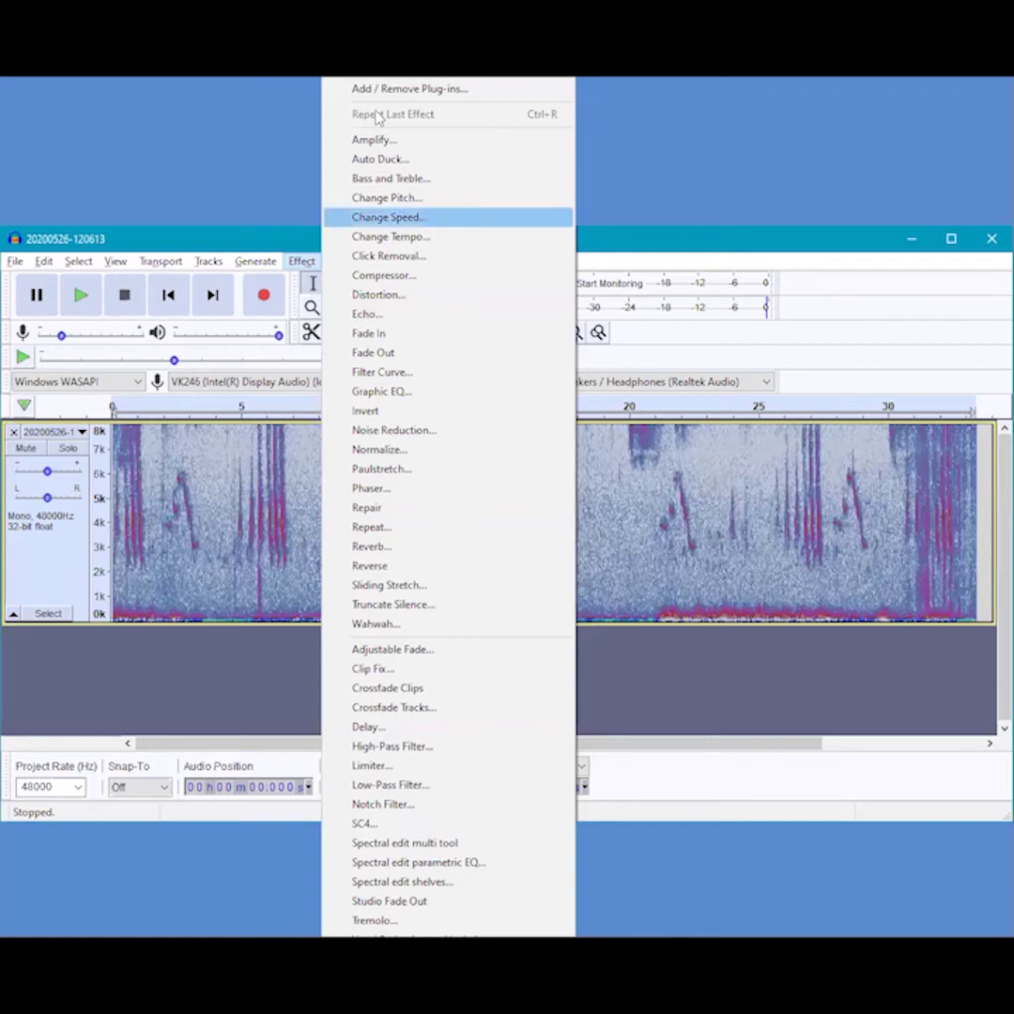
click(393, 747)
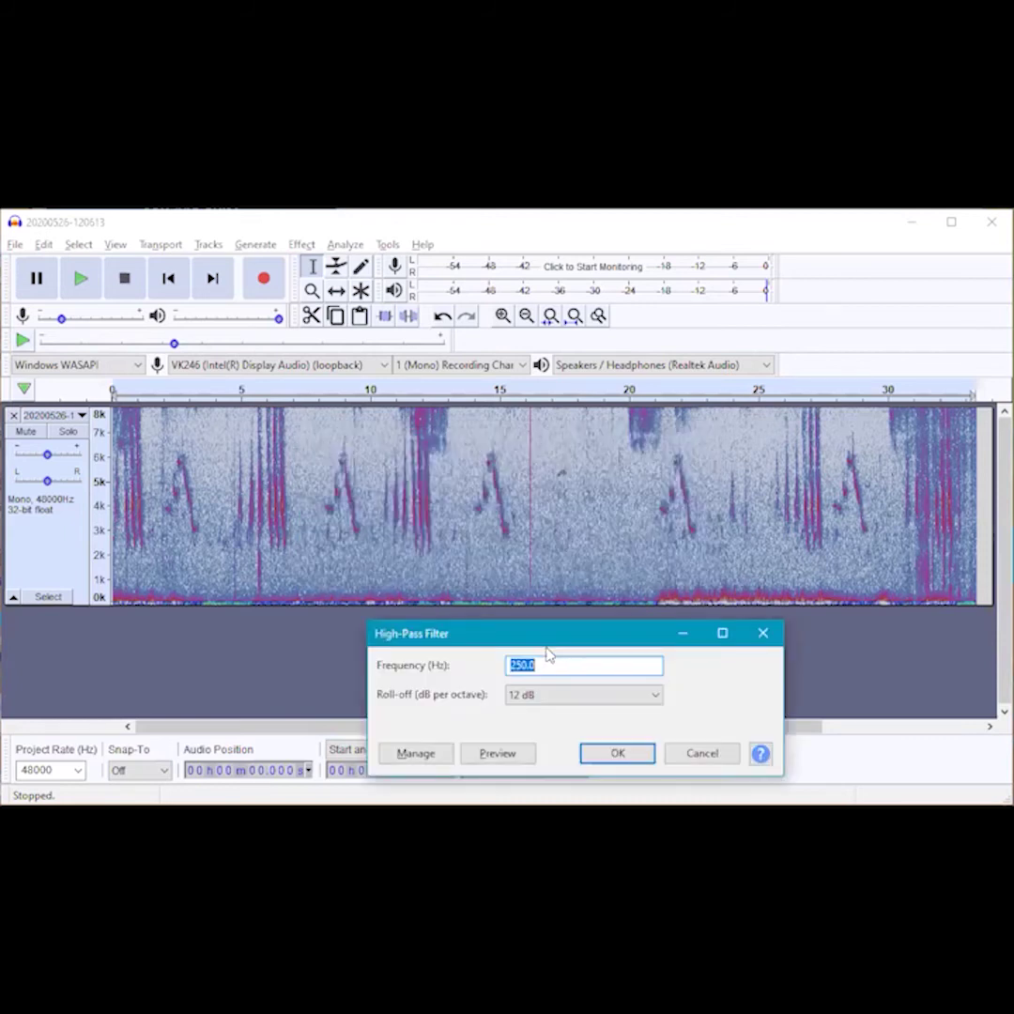
click(545, 668)
click(617, 754)
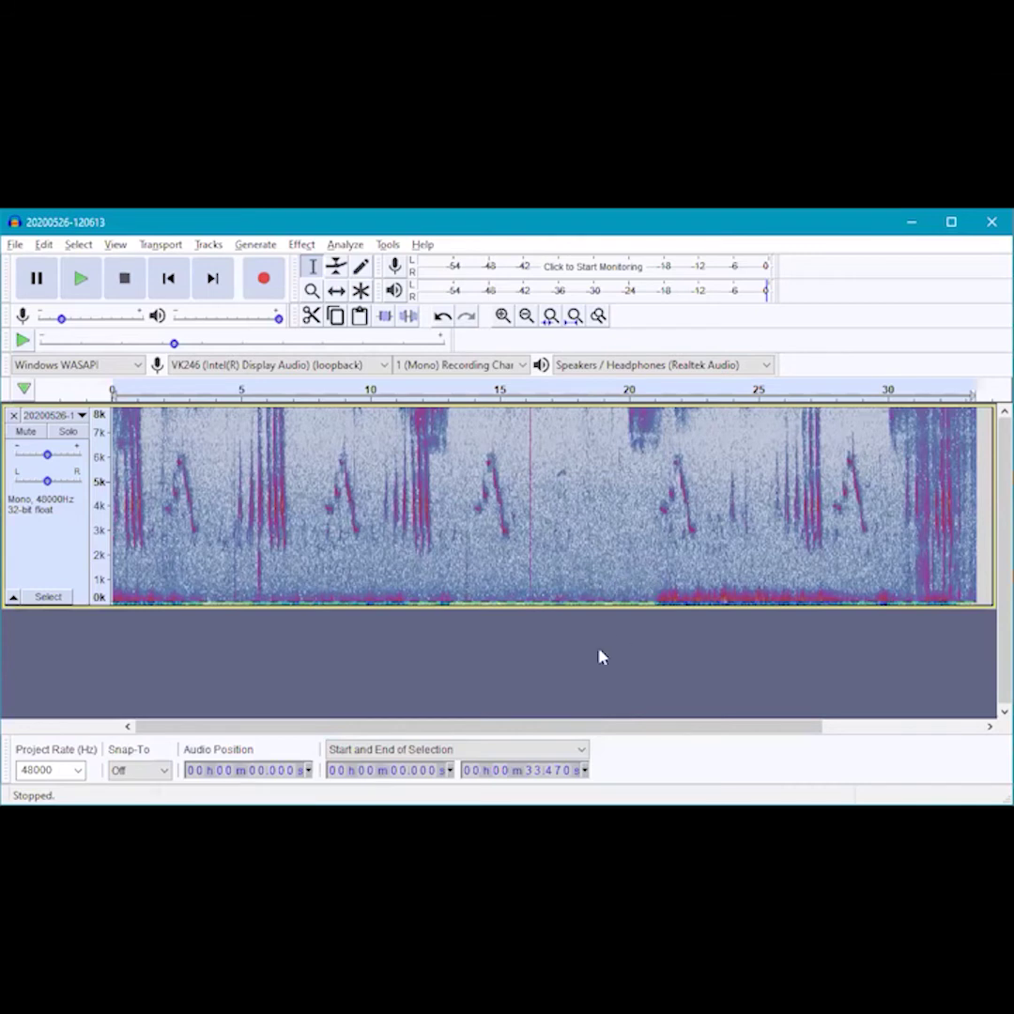
Switch the track back to waveform view and play the filtered recording
click(73, 414)
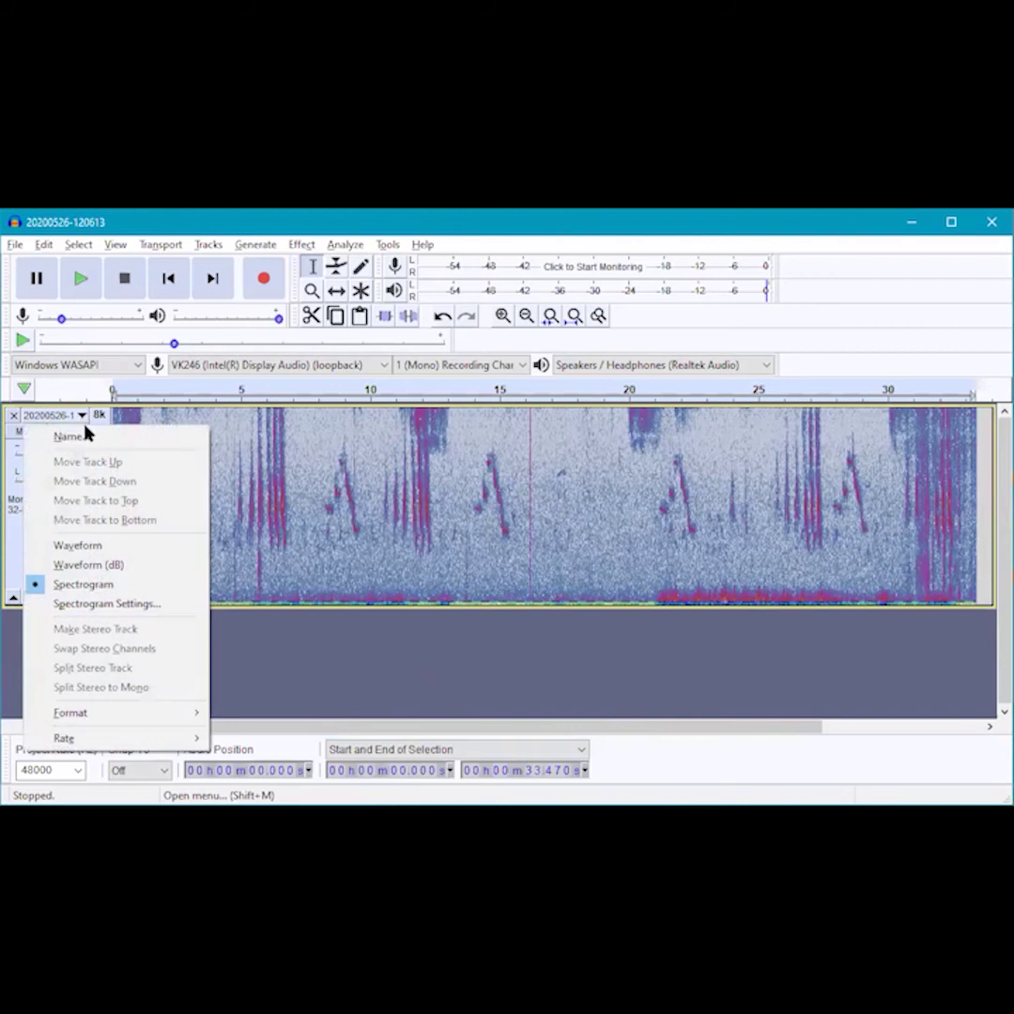
click(101, 548)
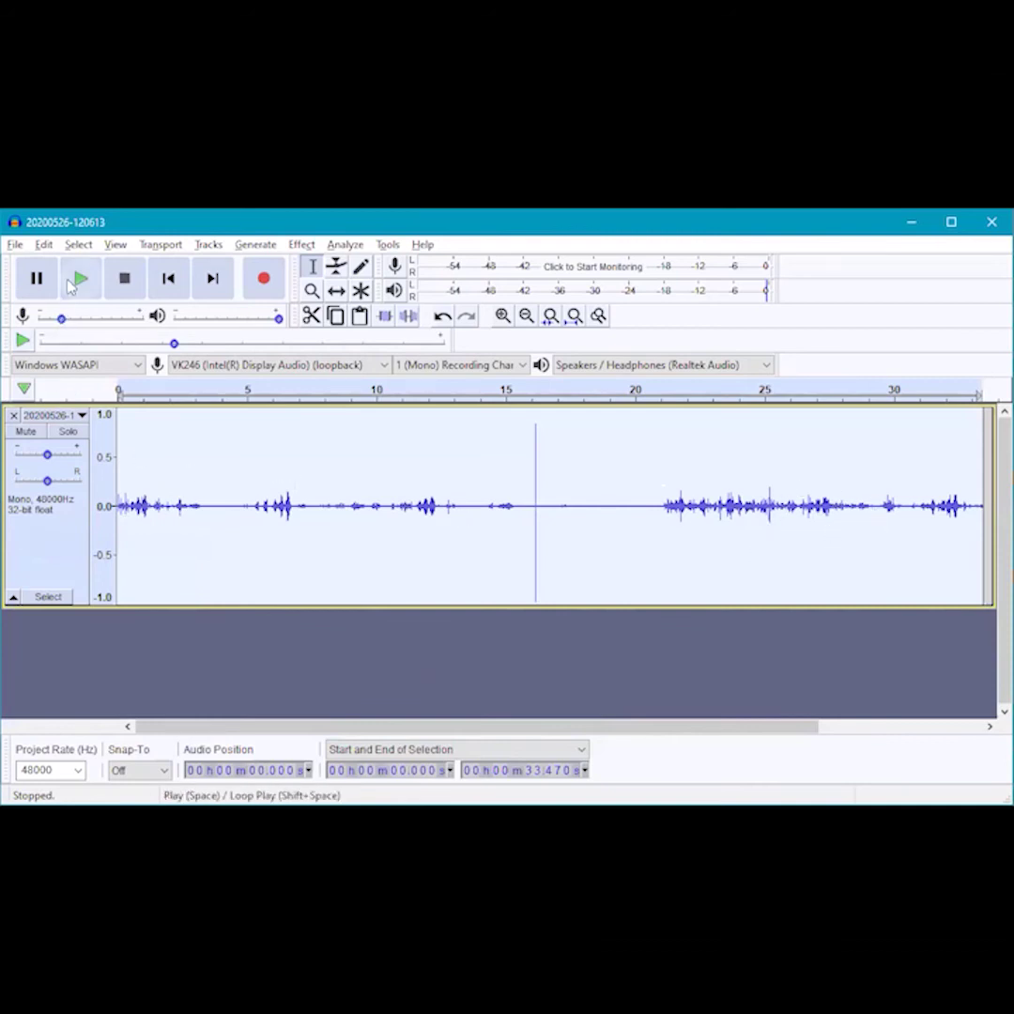
click(81, 280)
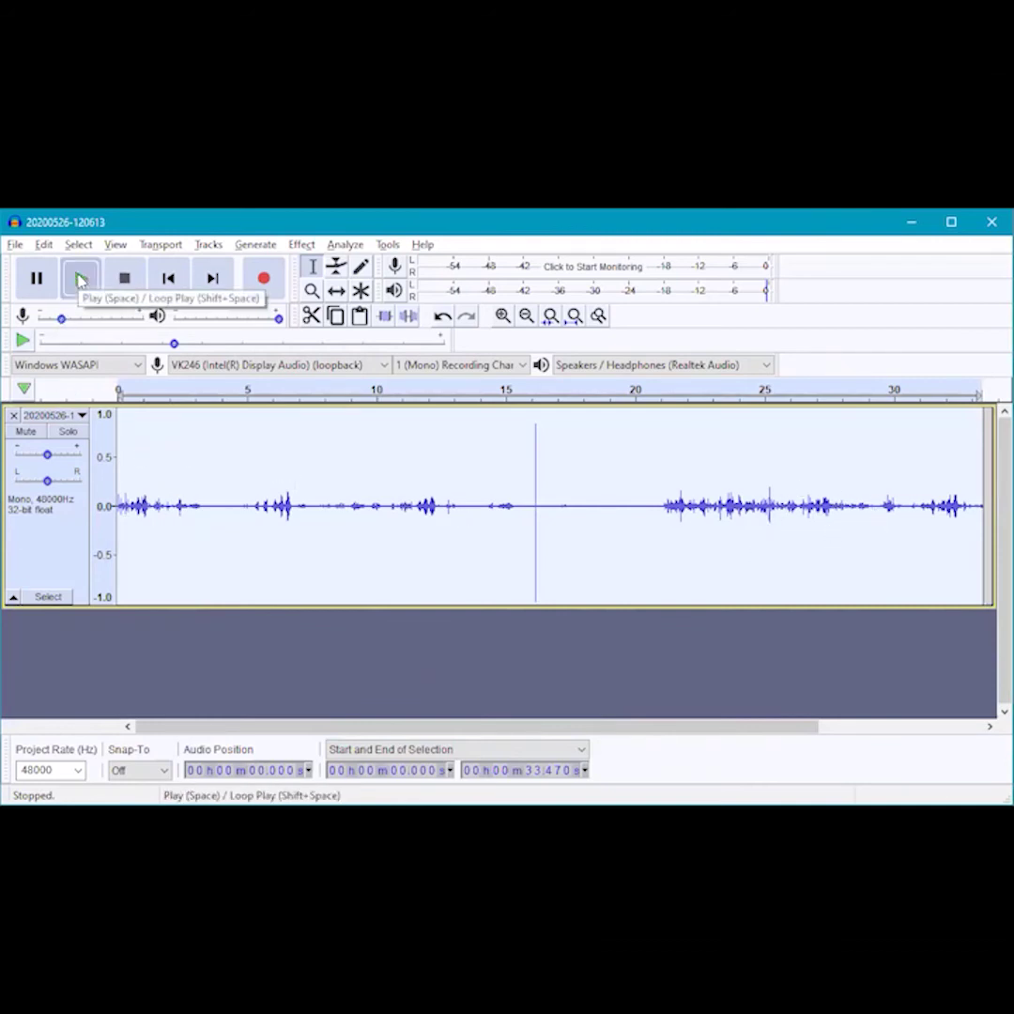
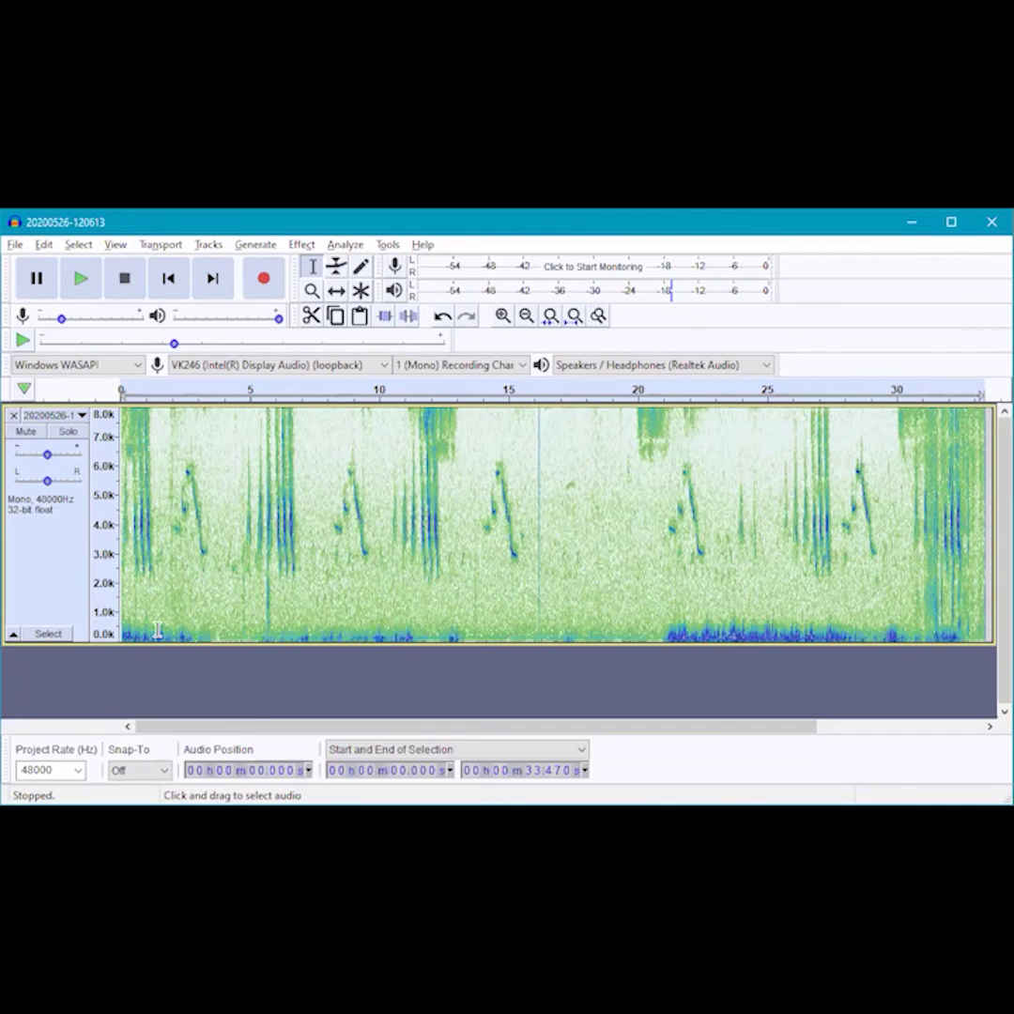
Apply a High-Pass Filter at 1250 Hz with a 12 dB per octave roll-off to the whole track
click(310, 245)
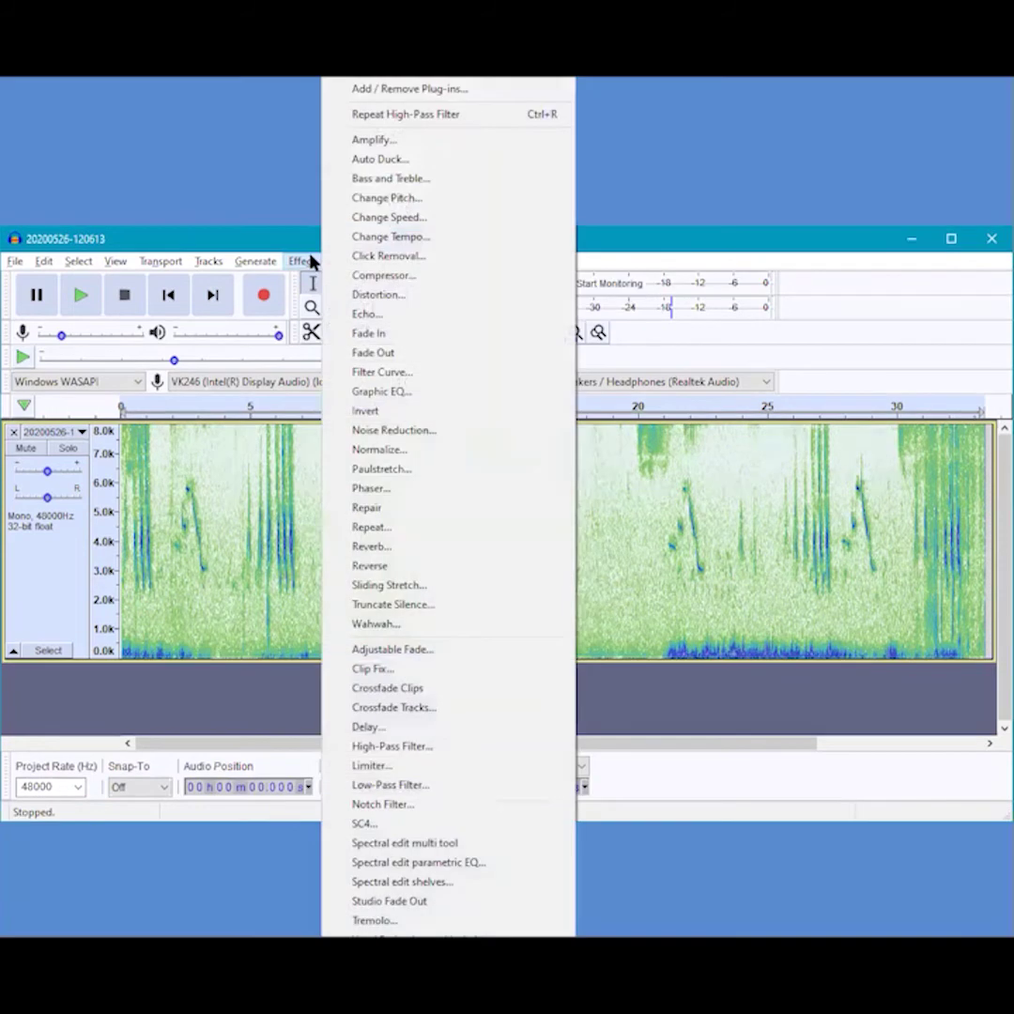
click(410, 748)
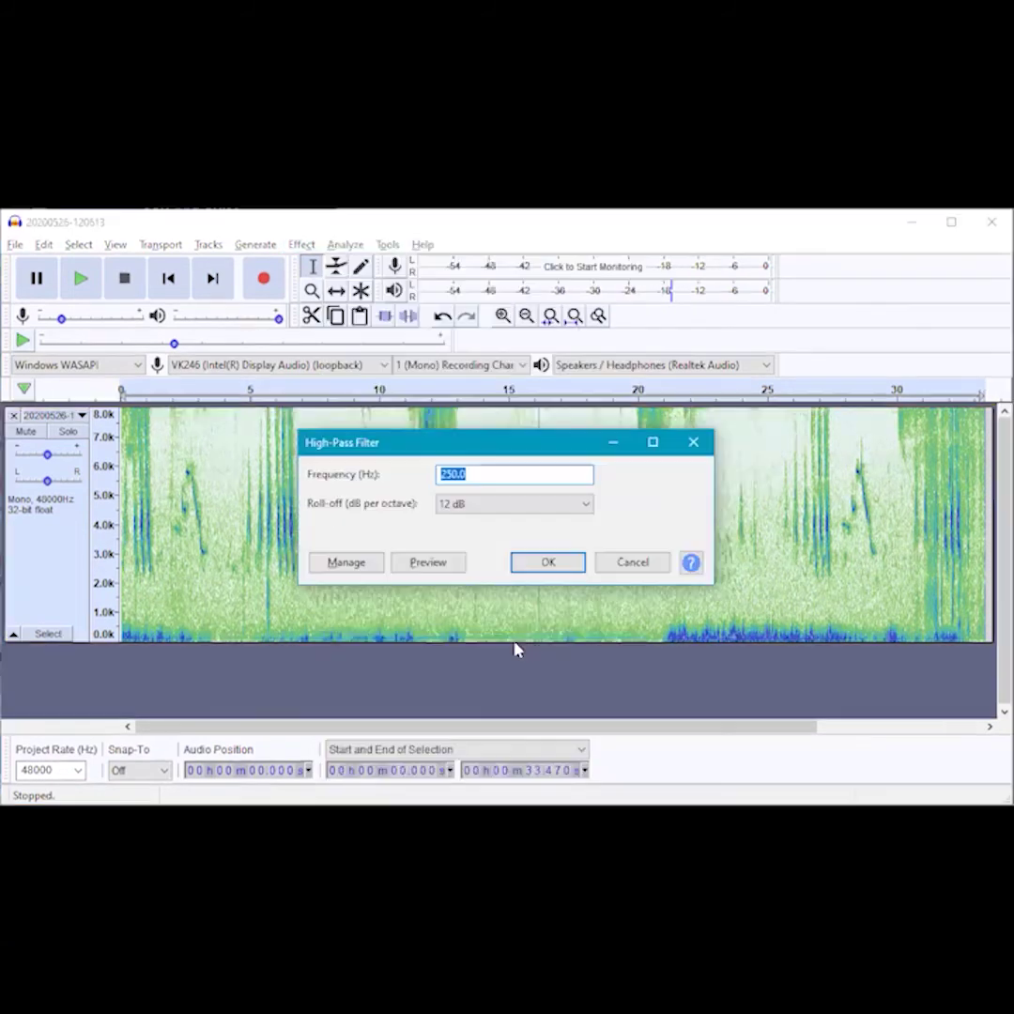
key(Home)
text(1)
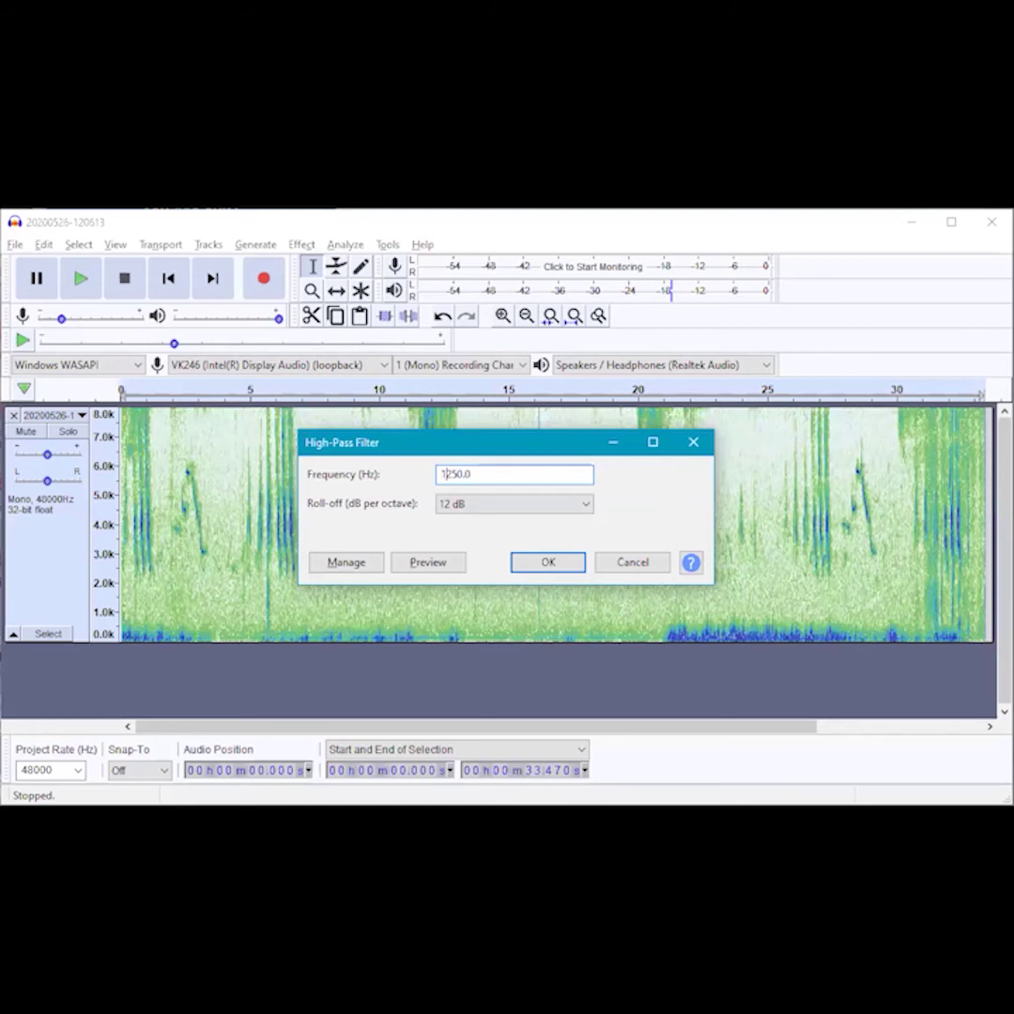
click(549, 563)
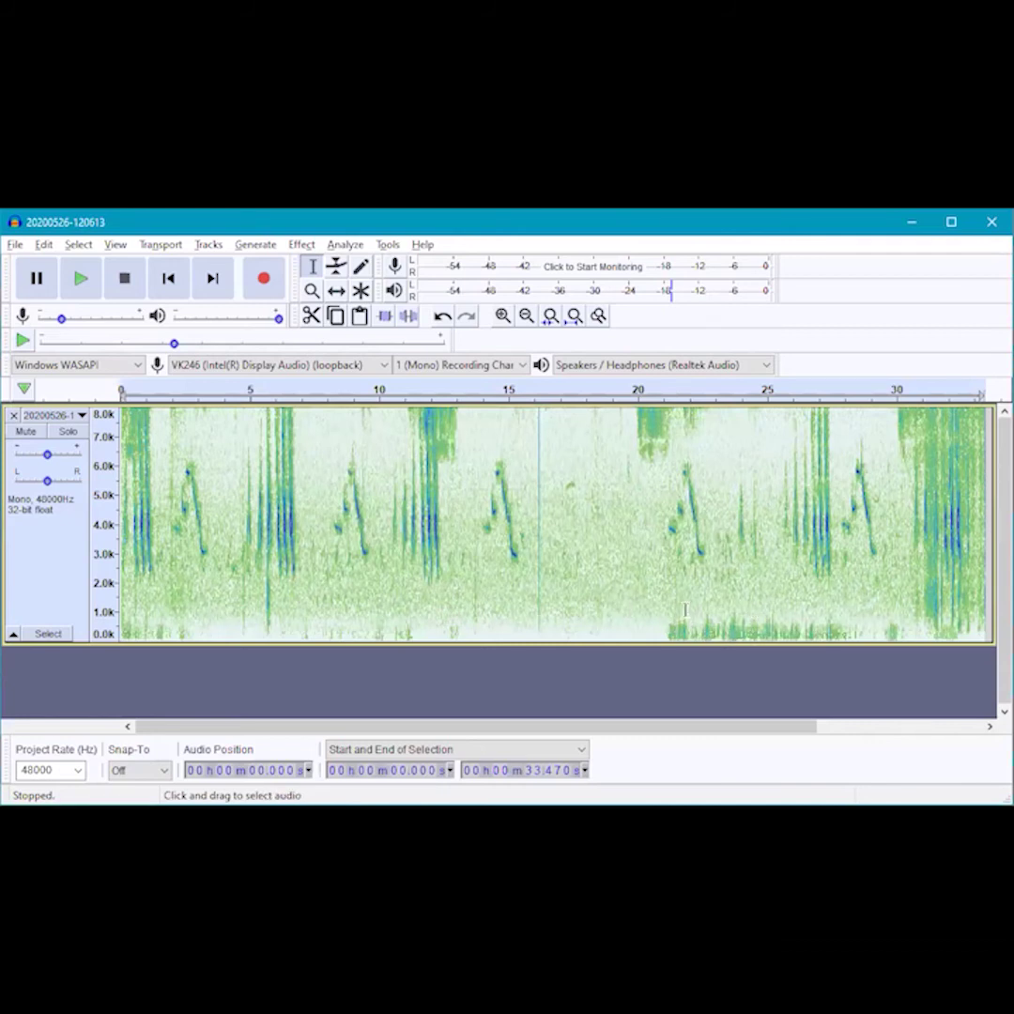
Apply the High-Pass Filter to the whole track once more to cut the remaining low-frequency noise, keeping the 12 dB roll-off
click(301, 245)
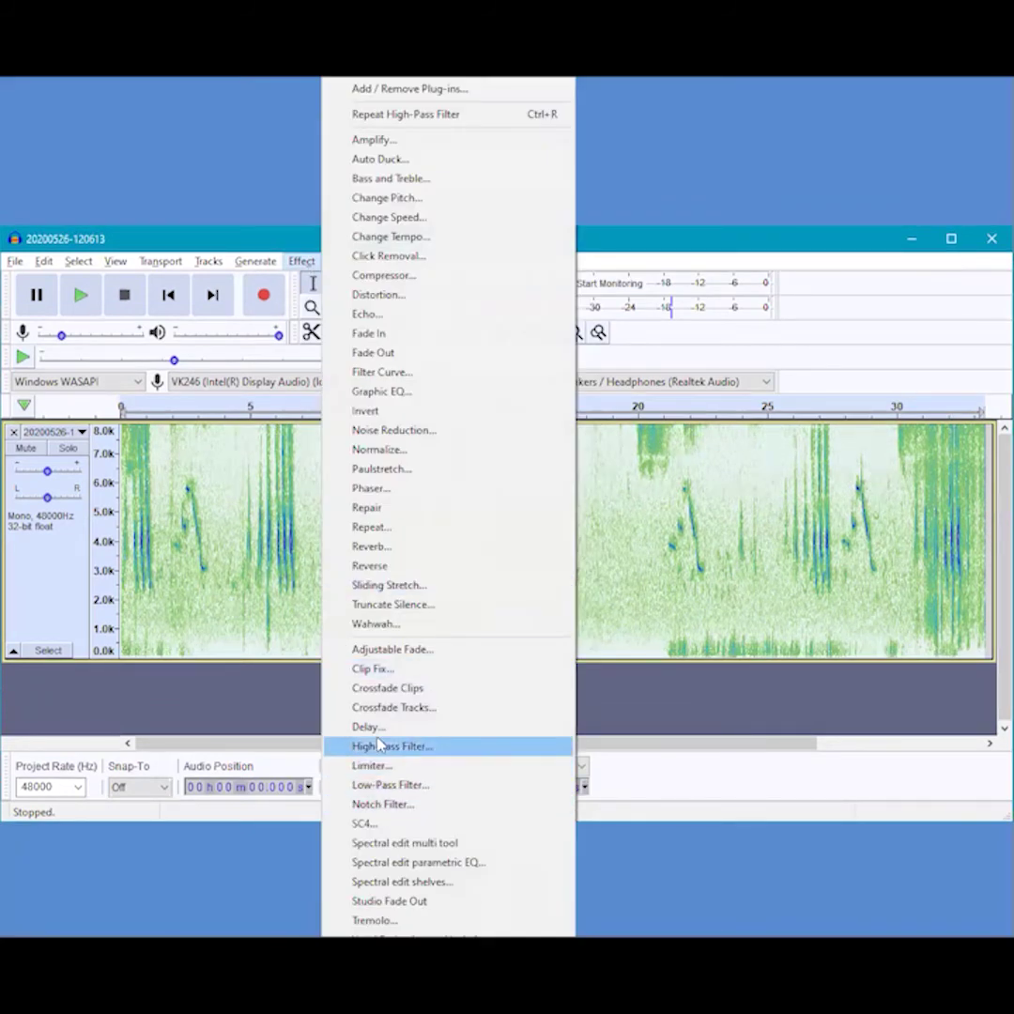
click(475, 750)
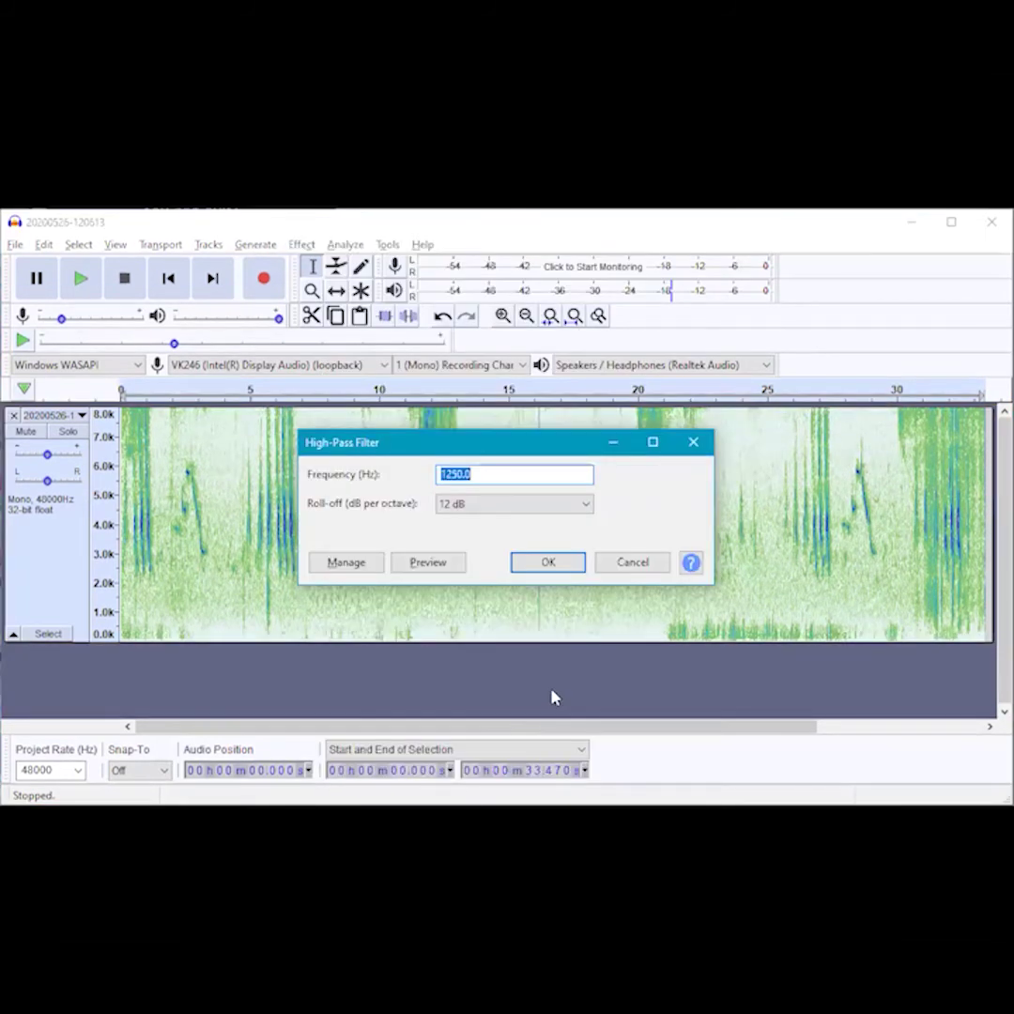
text(2)
click(548, 561)
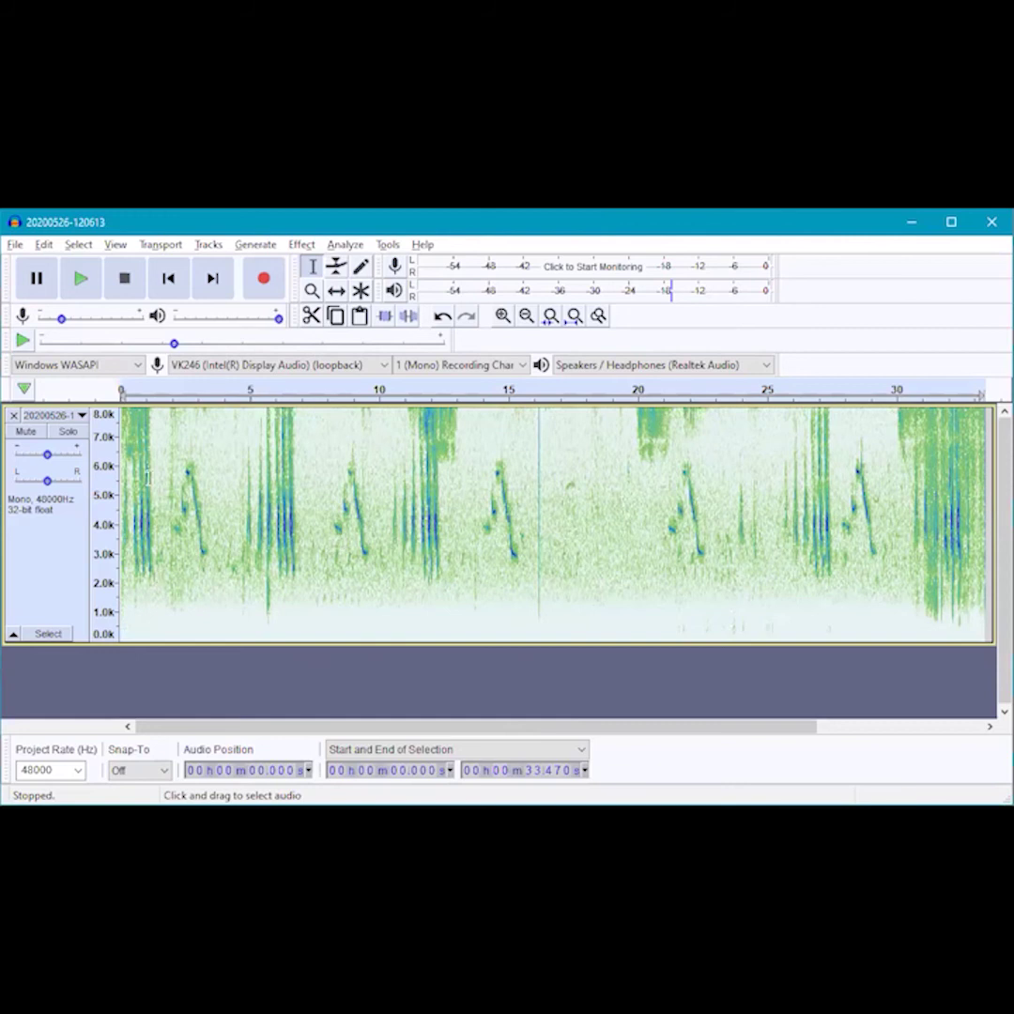
Switch the track from spectrogram to waveform view and play part of the filtered recording
click(82, 420)
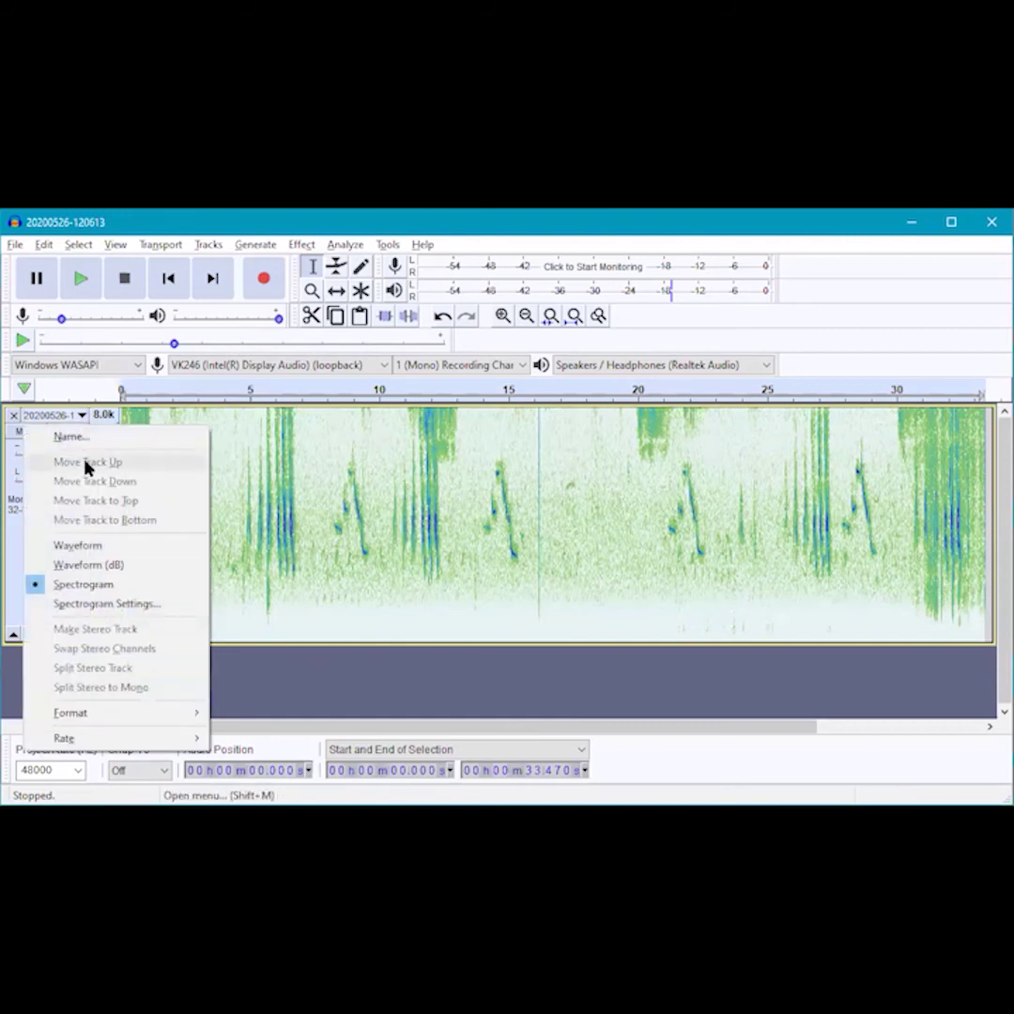
click(61, 545)
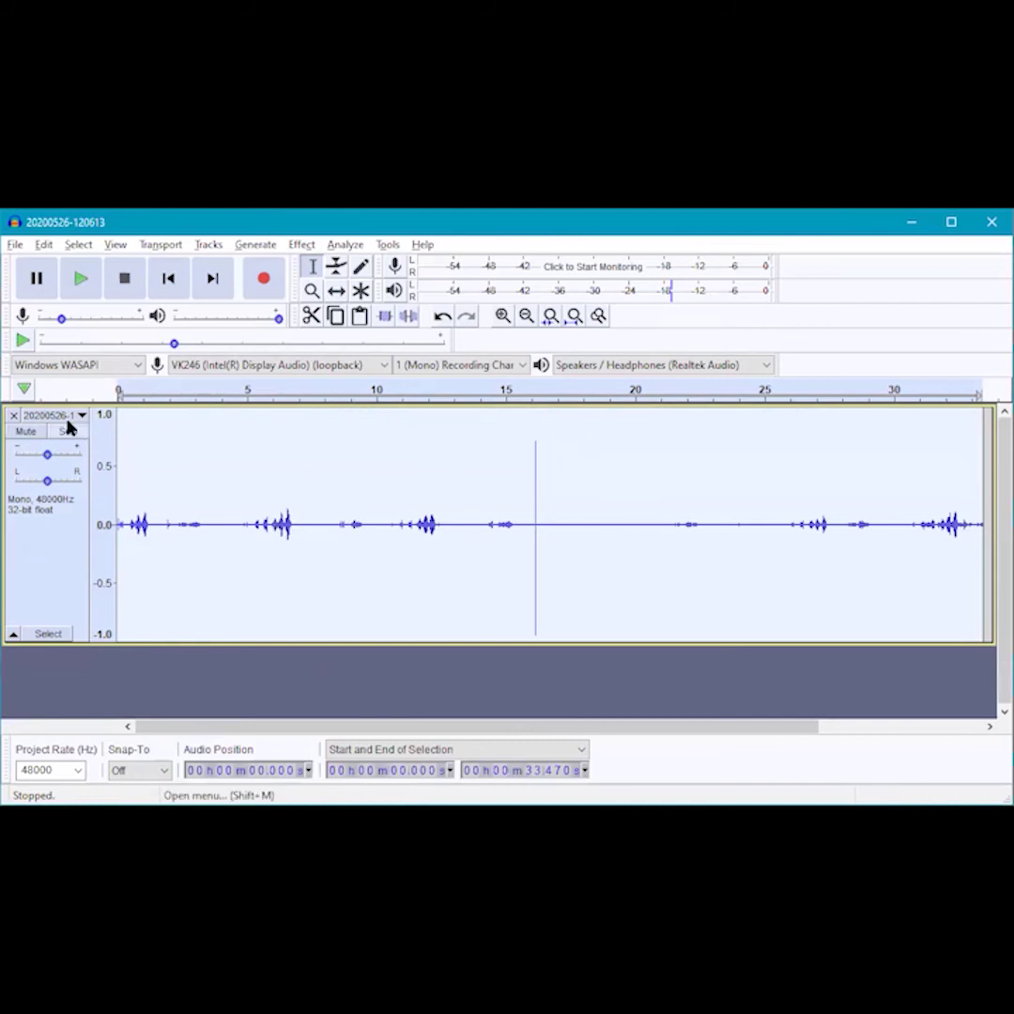
click(81, 280)
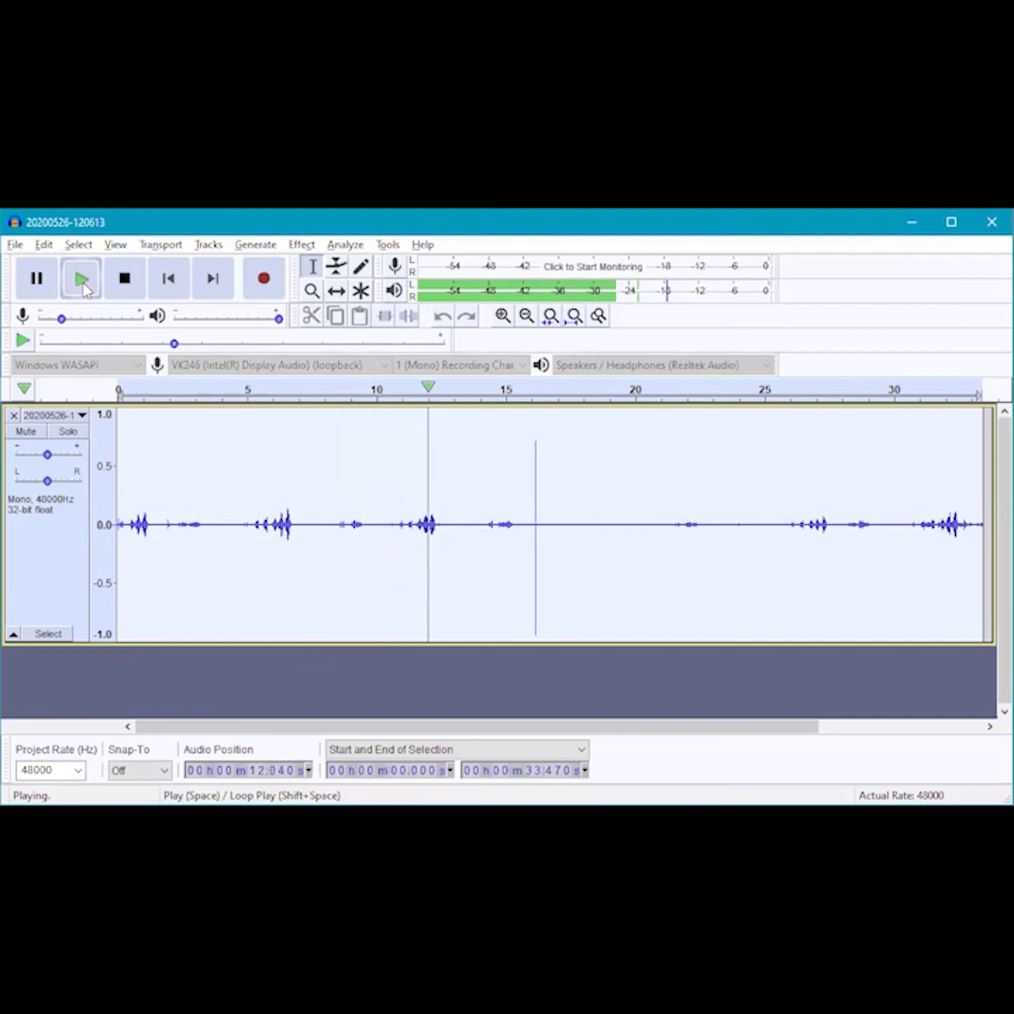
click(136, 278)
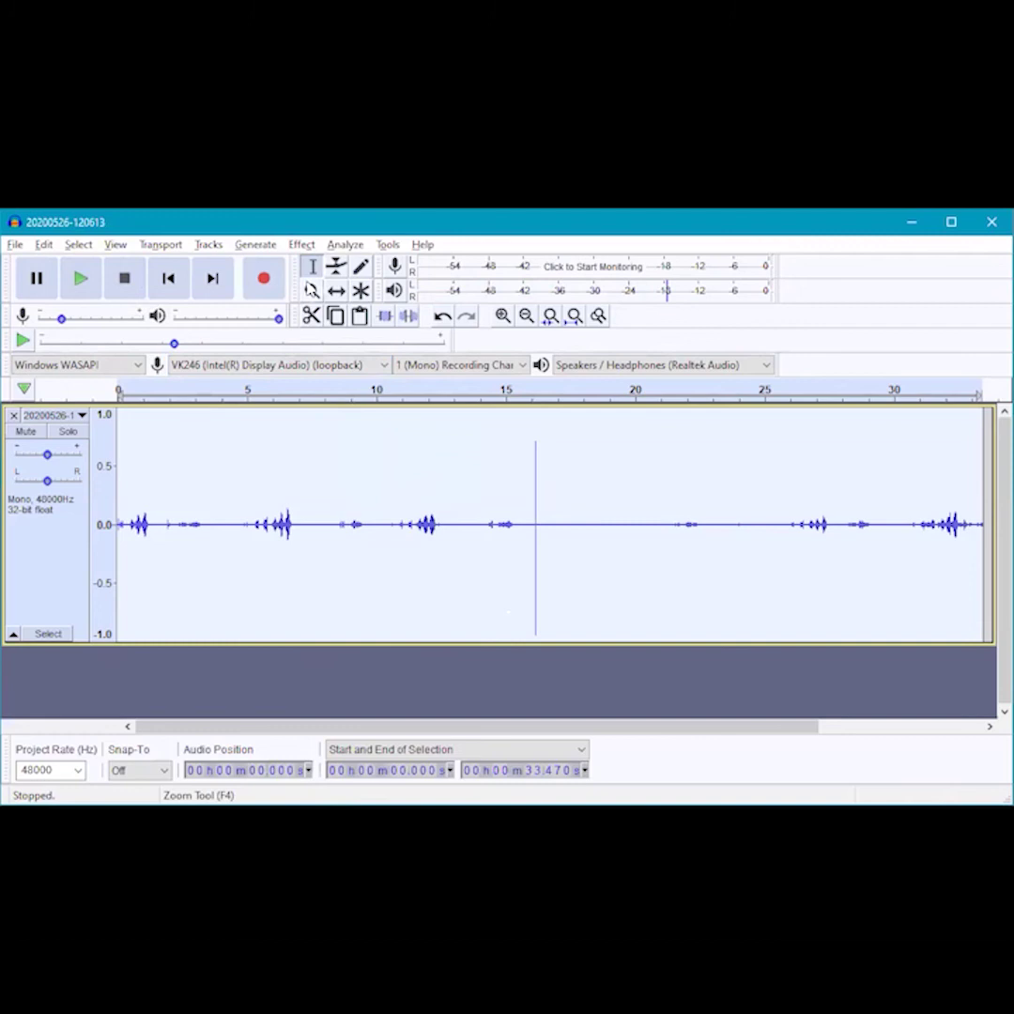
Silence the isolated click spike at about 16.182 to 16.183 s, and fit the whole recording back in view
click(310, 291)
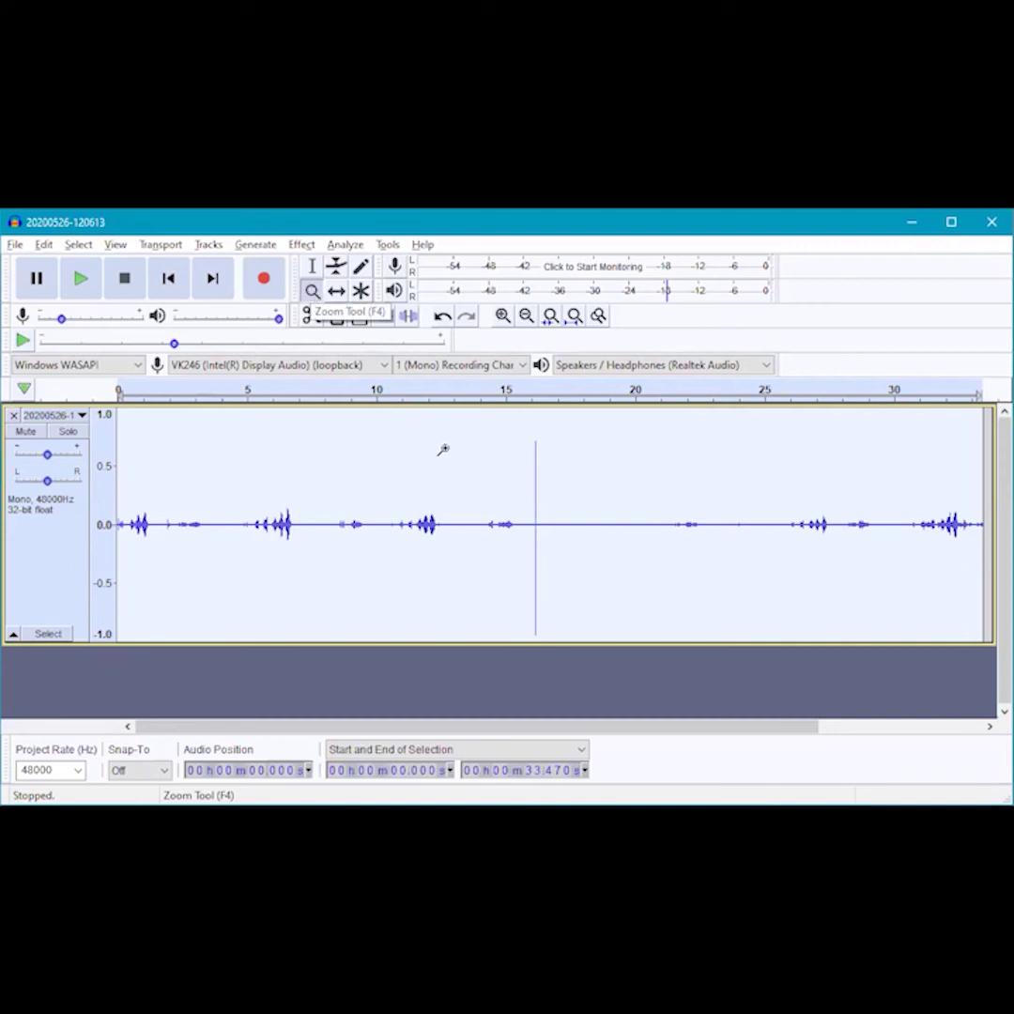
click(530, 529)
click(532, 528)
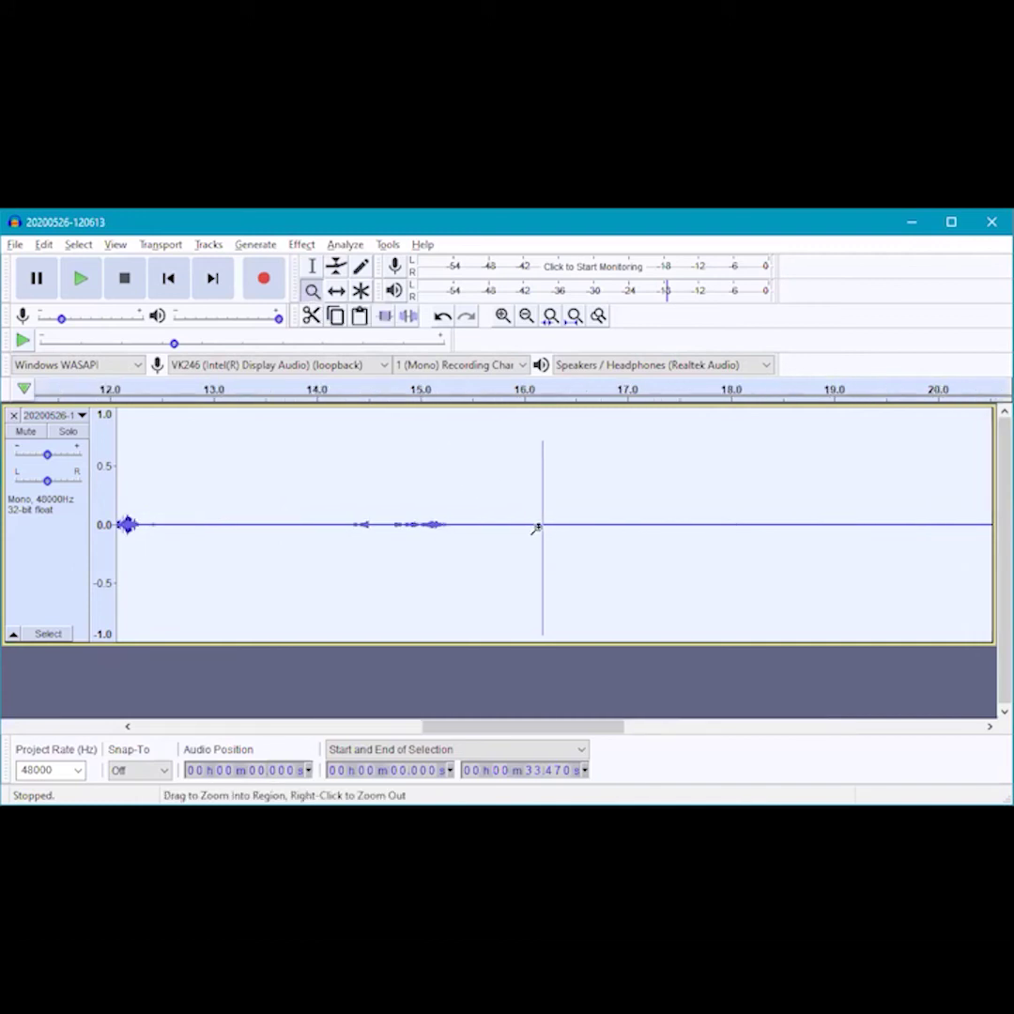
click(534, 529)
click(535, 531)
click(535, 531)
click(535, 531)
click(534, 532)
click(531, 532)
click(531, 532)
click(529, 534)
click(530, 535)
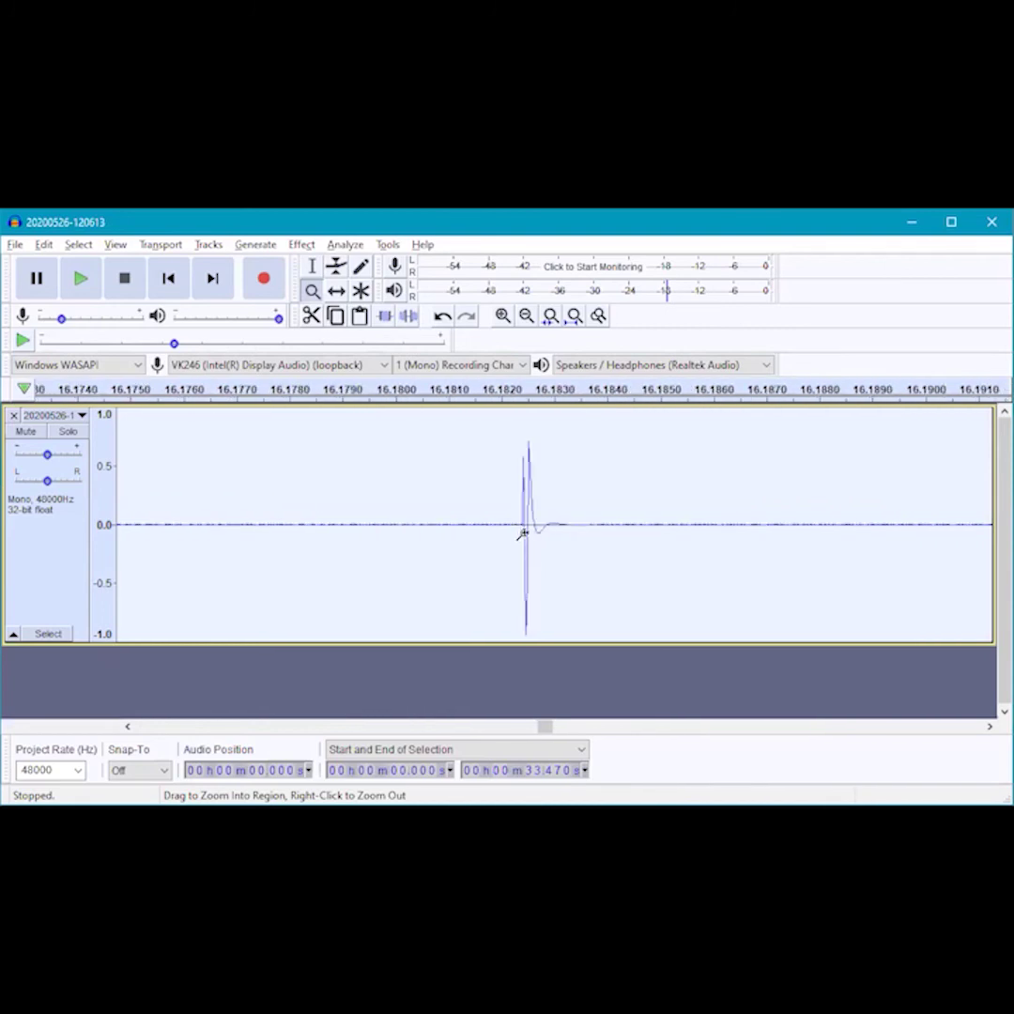
click(523, 534)
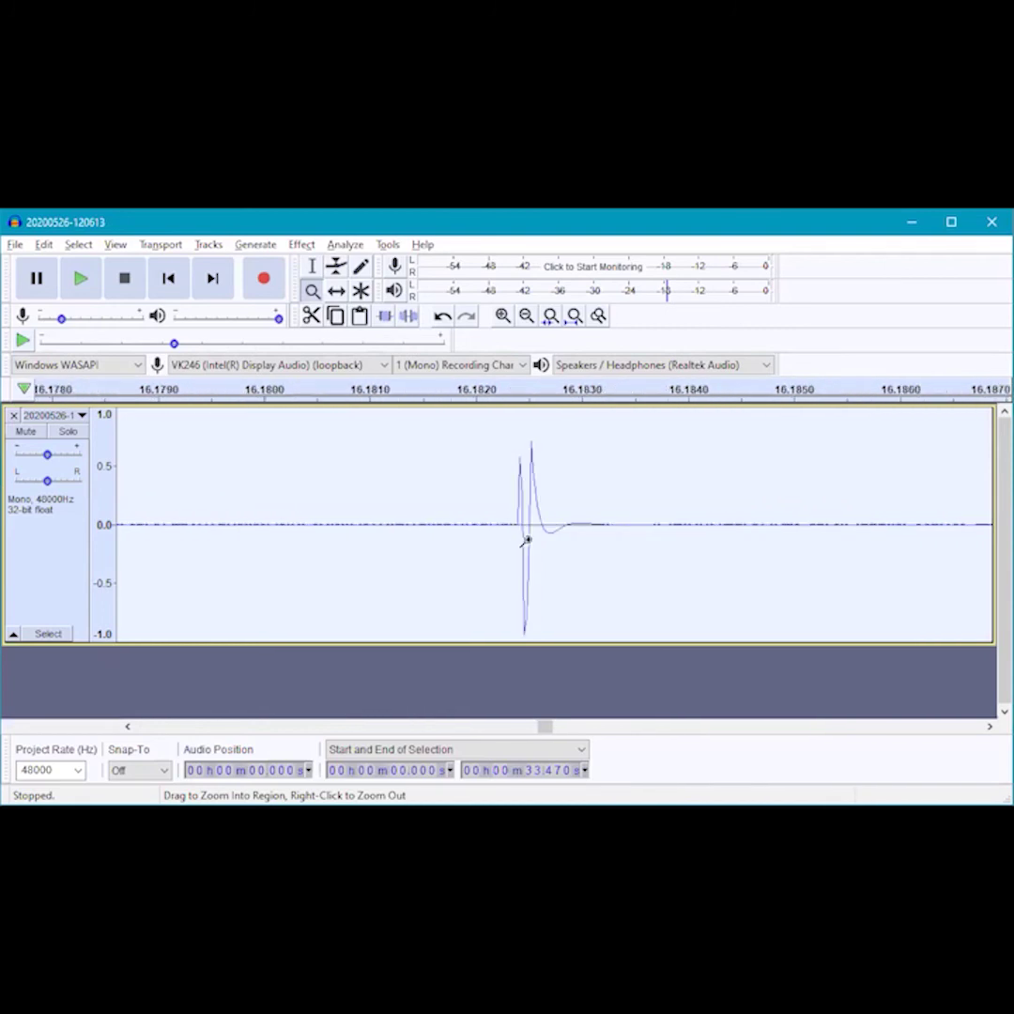
click(313, 271)
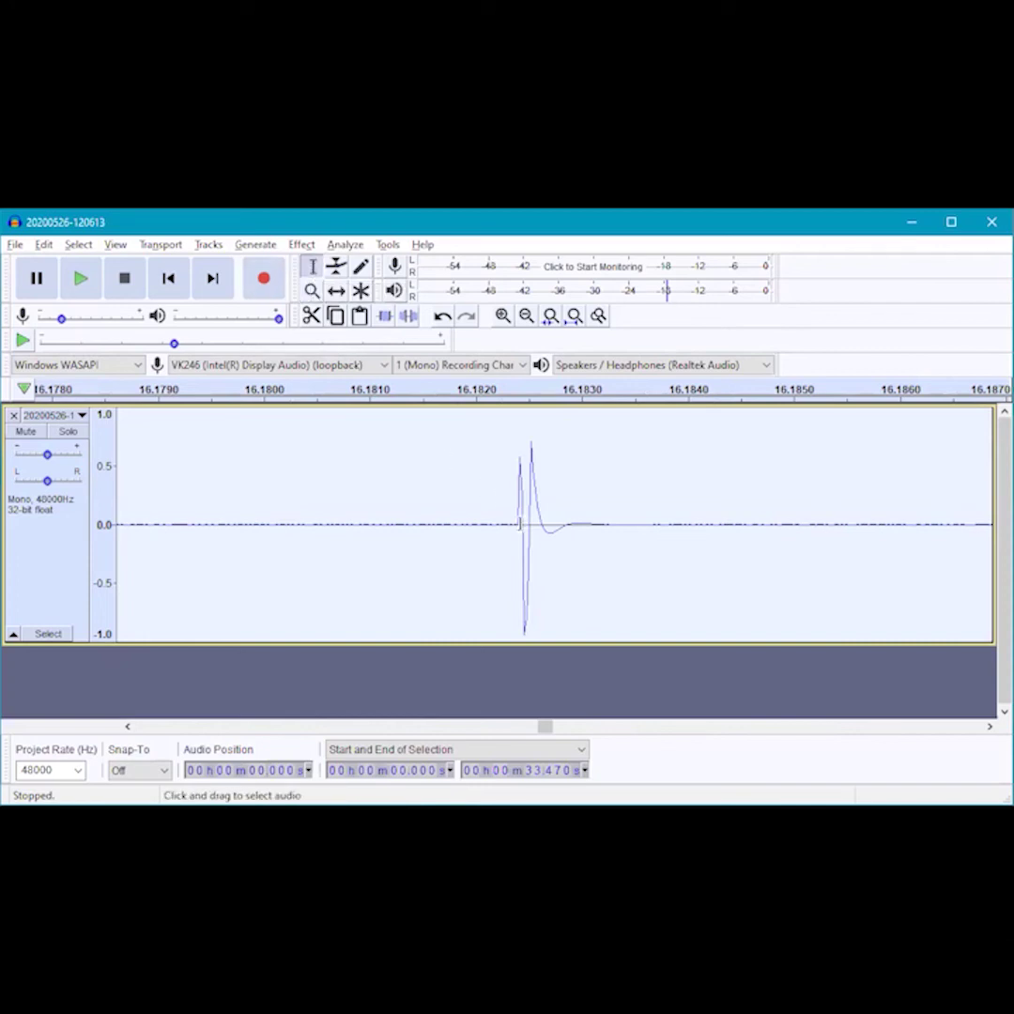
drag(516, 524, 605, 524)
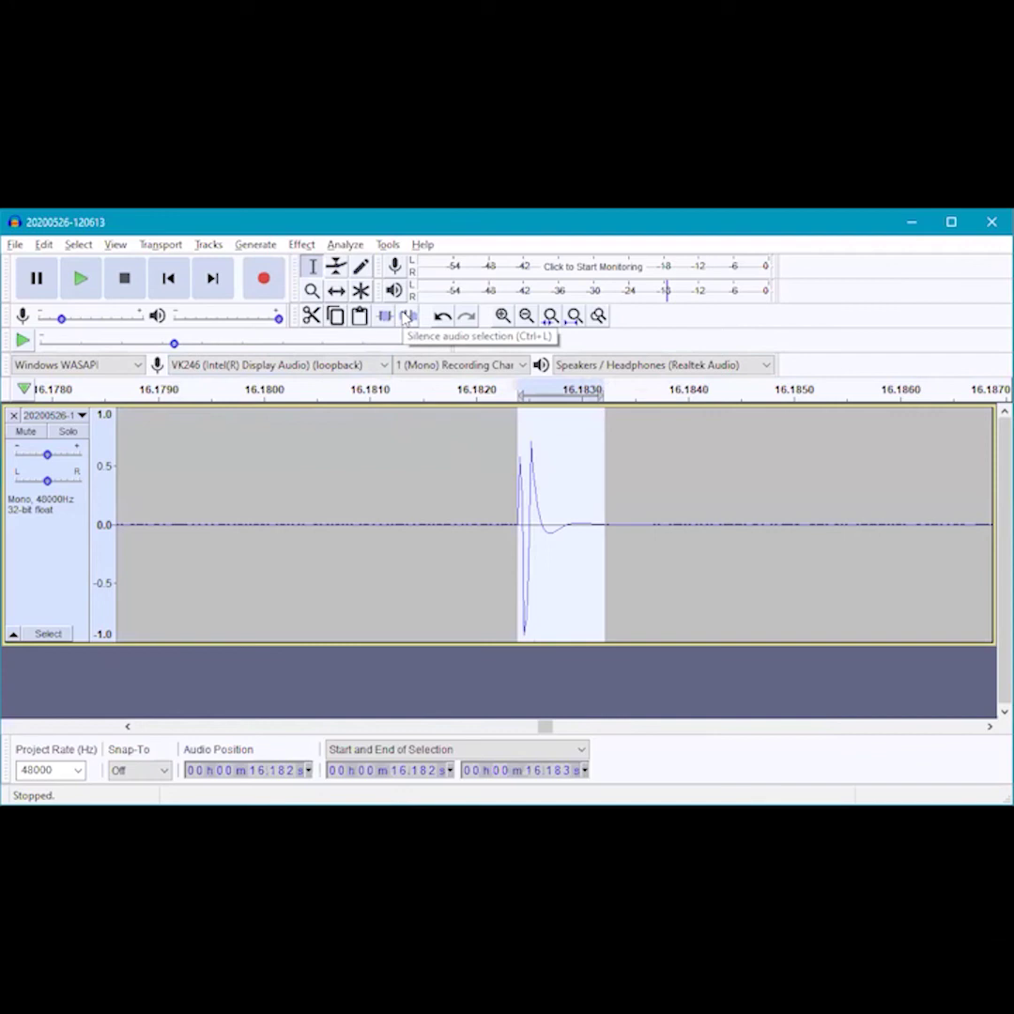
click(405, 318)
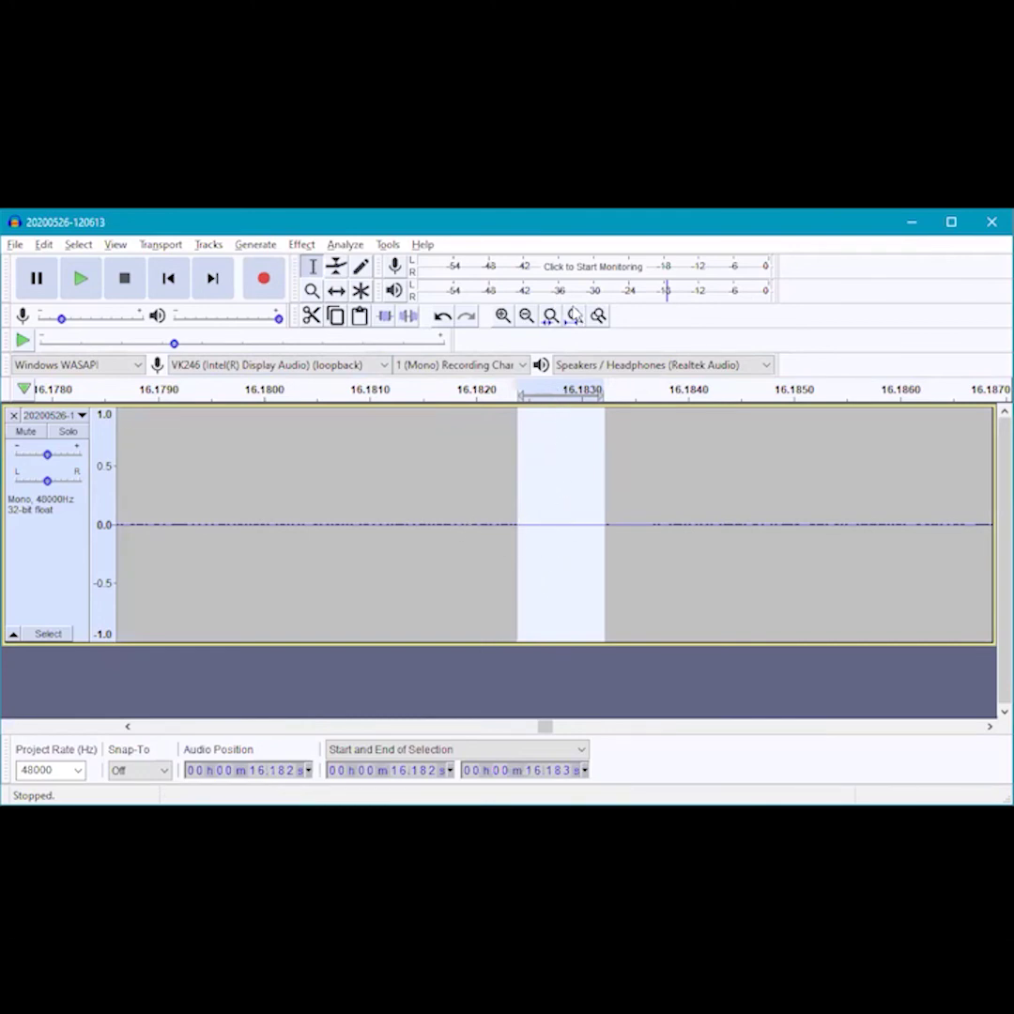
click(574, 316)
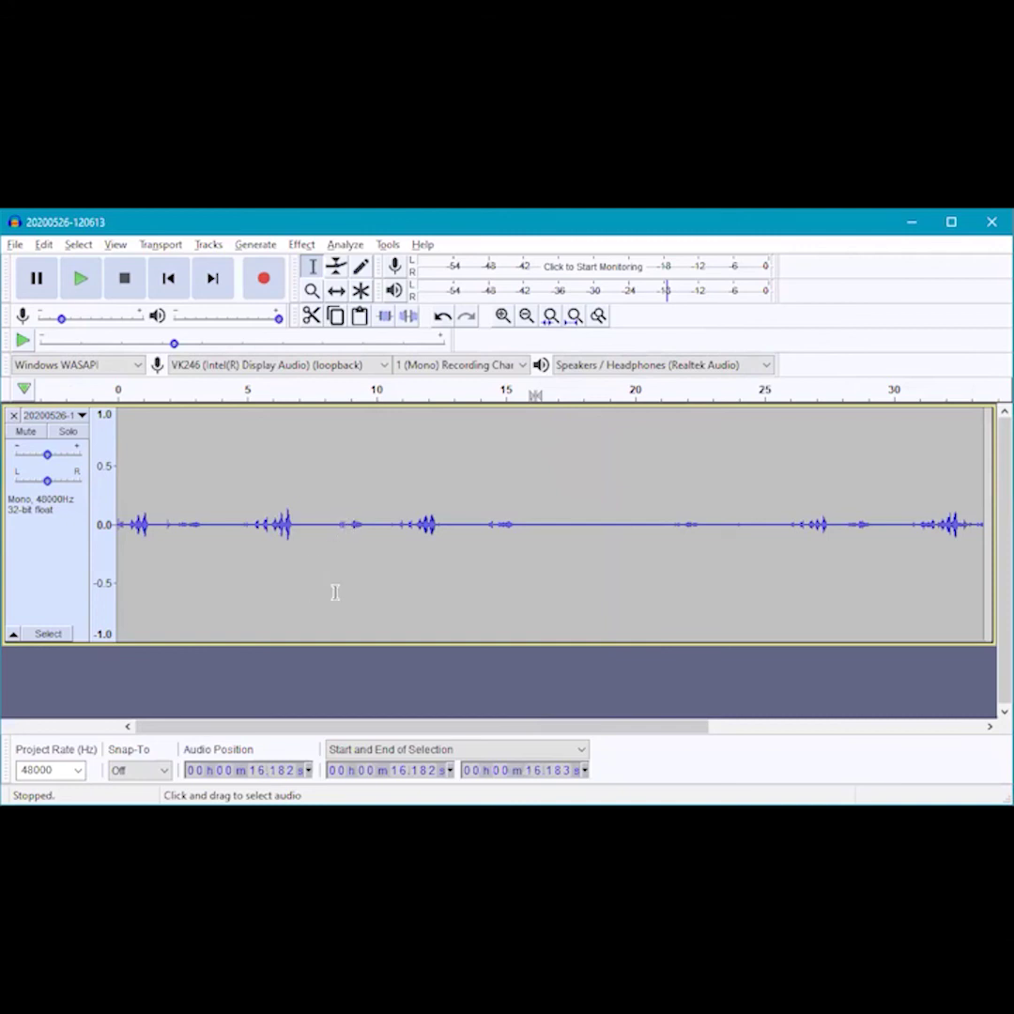
Normalize the whole track to a peak amplitude of -3.0 dB with DC offset removal, and play part of the result
click(48, 636)
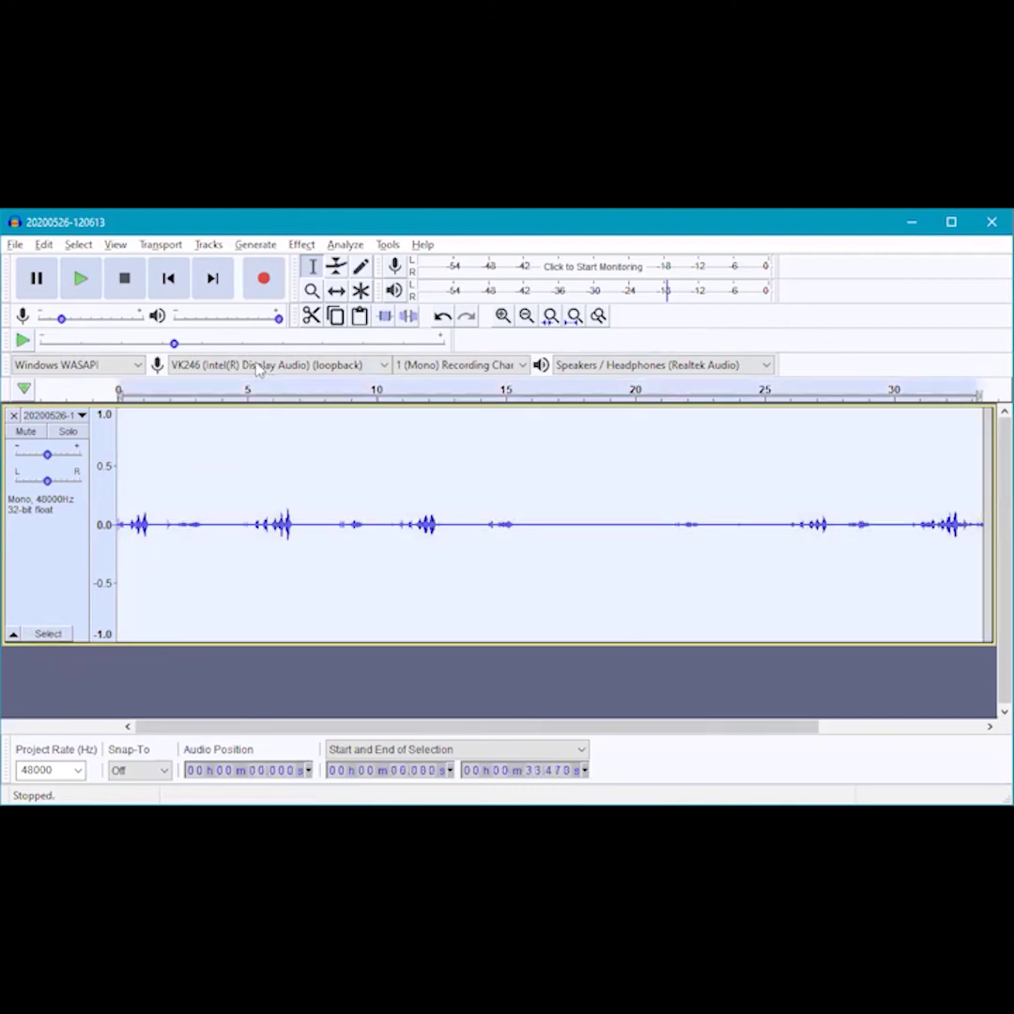
click(300, 246)
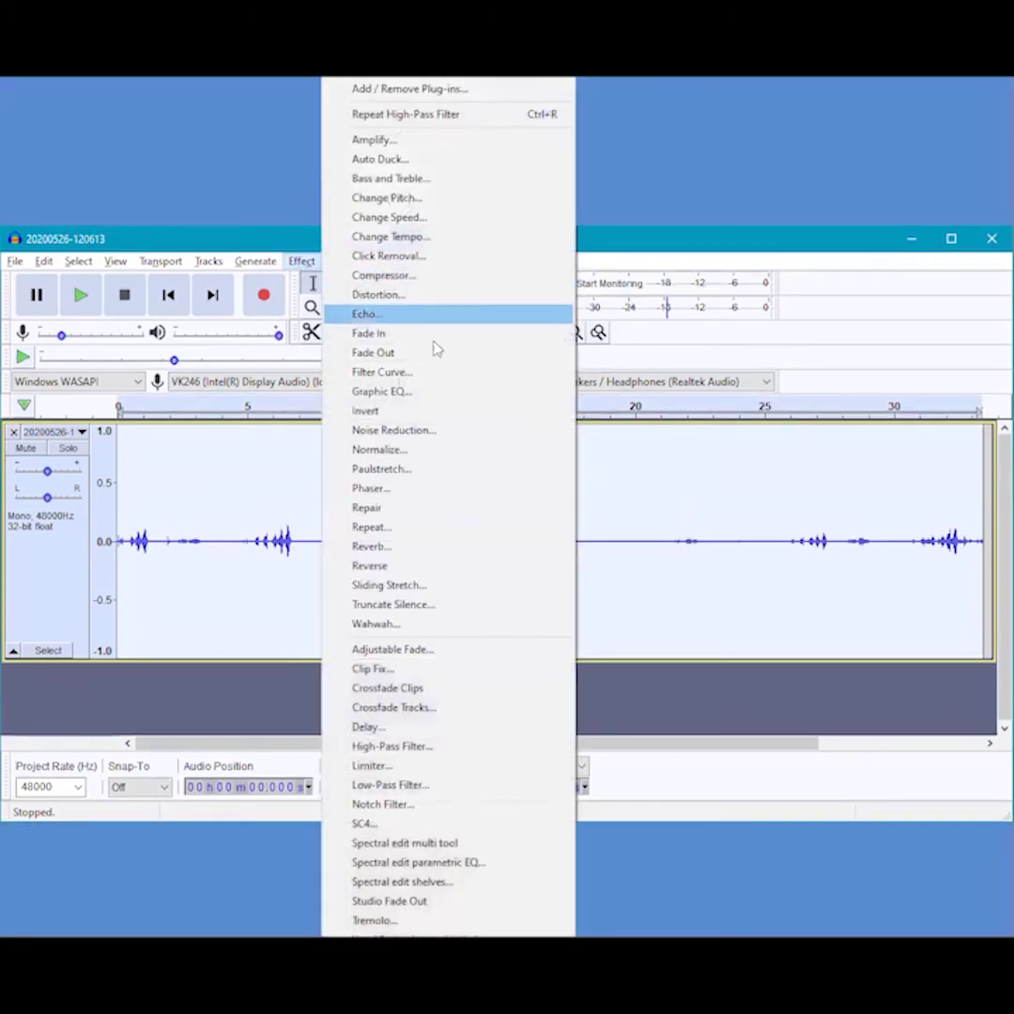
click(395, 451)
drag(464, 451, 467, 615)
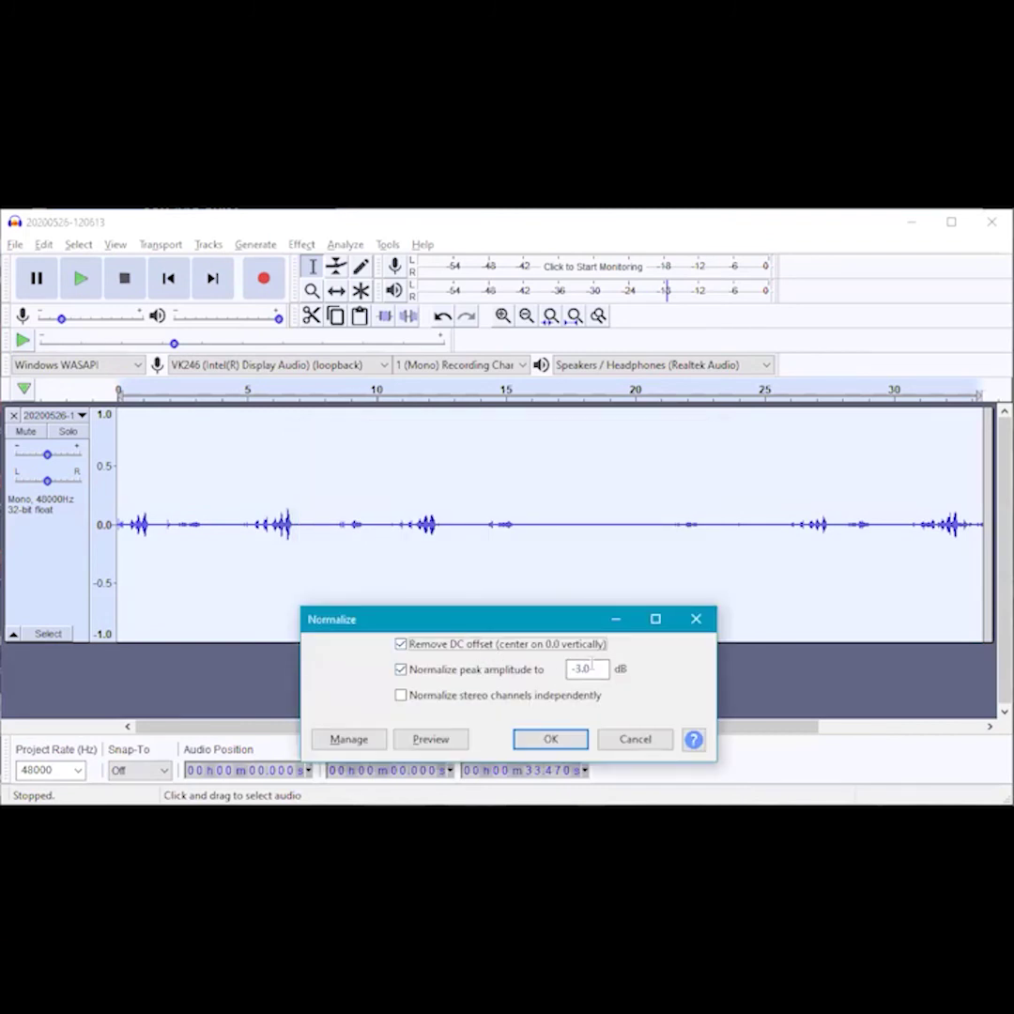
click(600, 670)
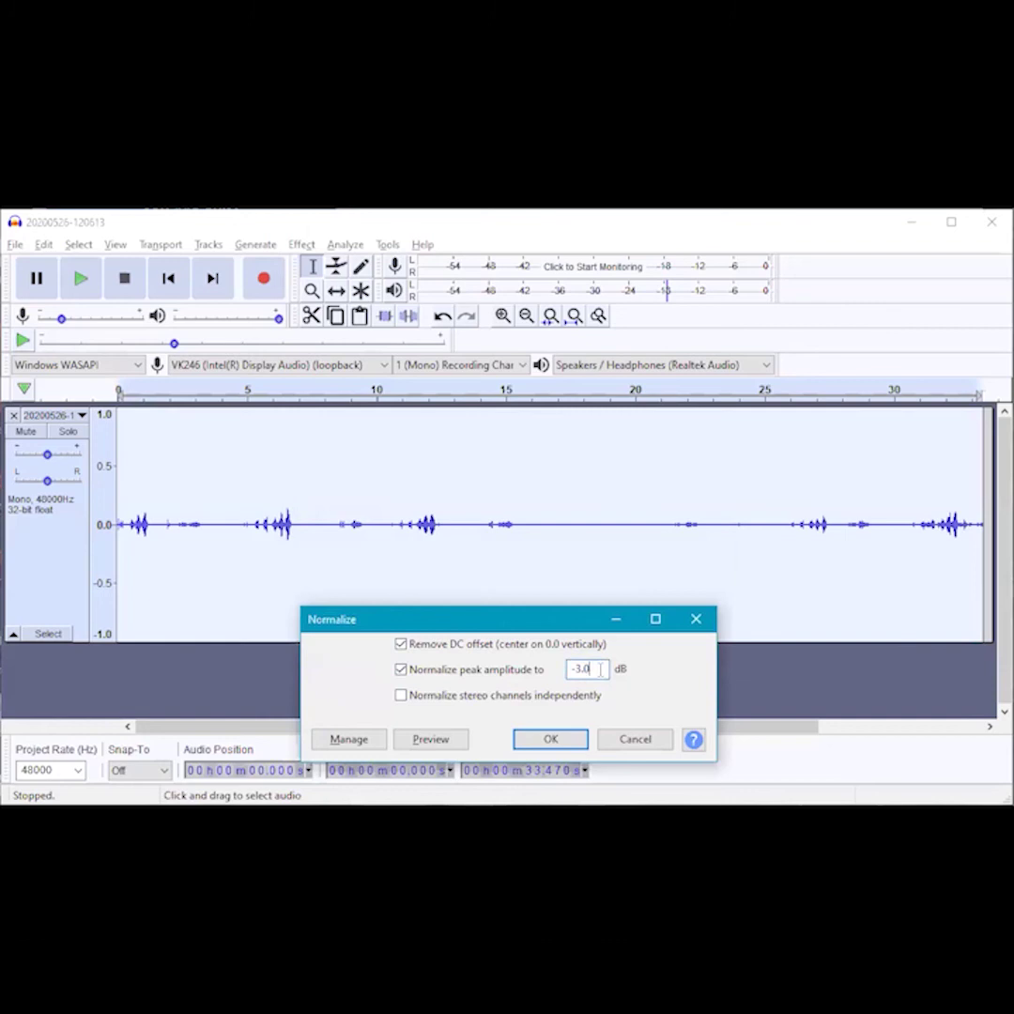
click(538, 742)
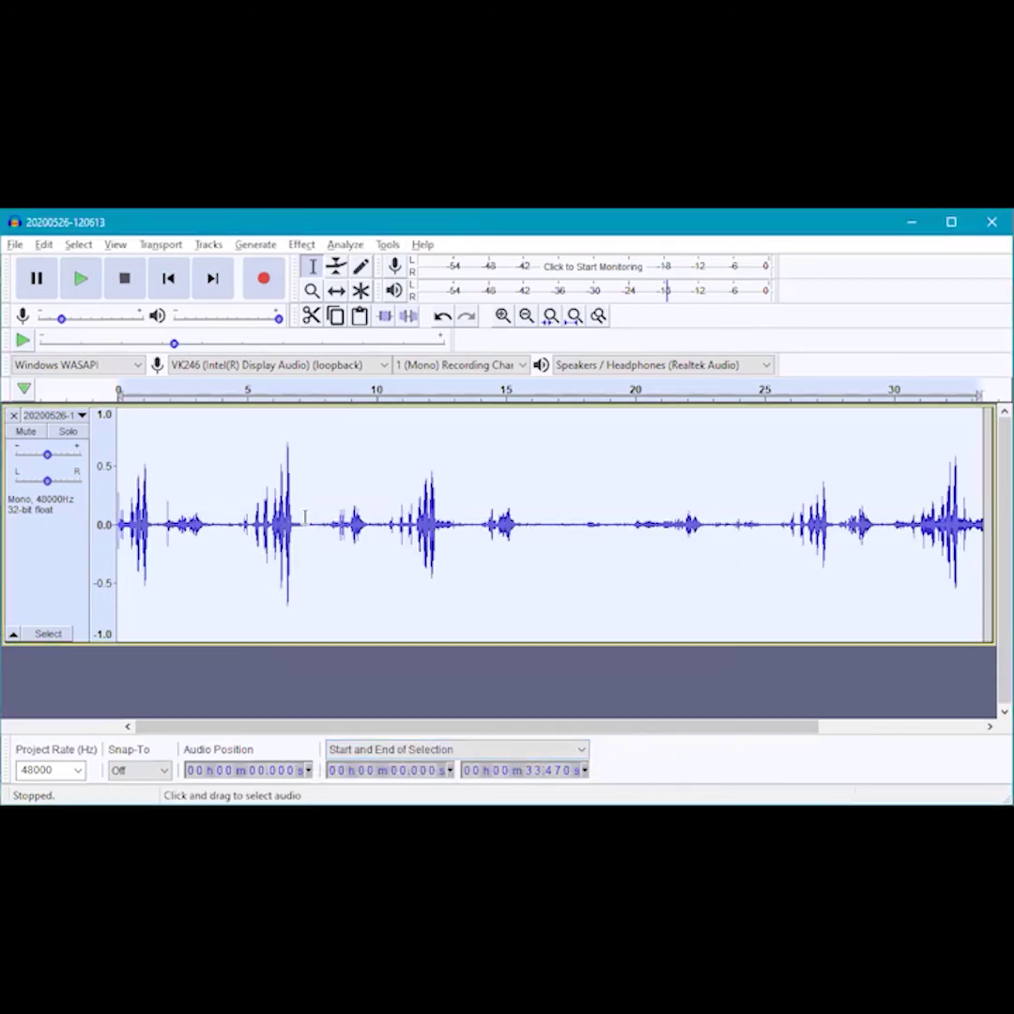
click(80, 282)
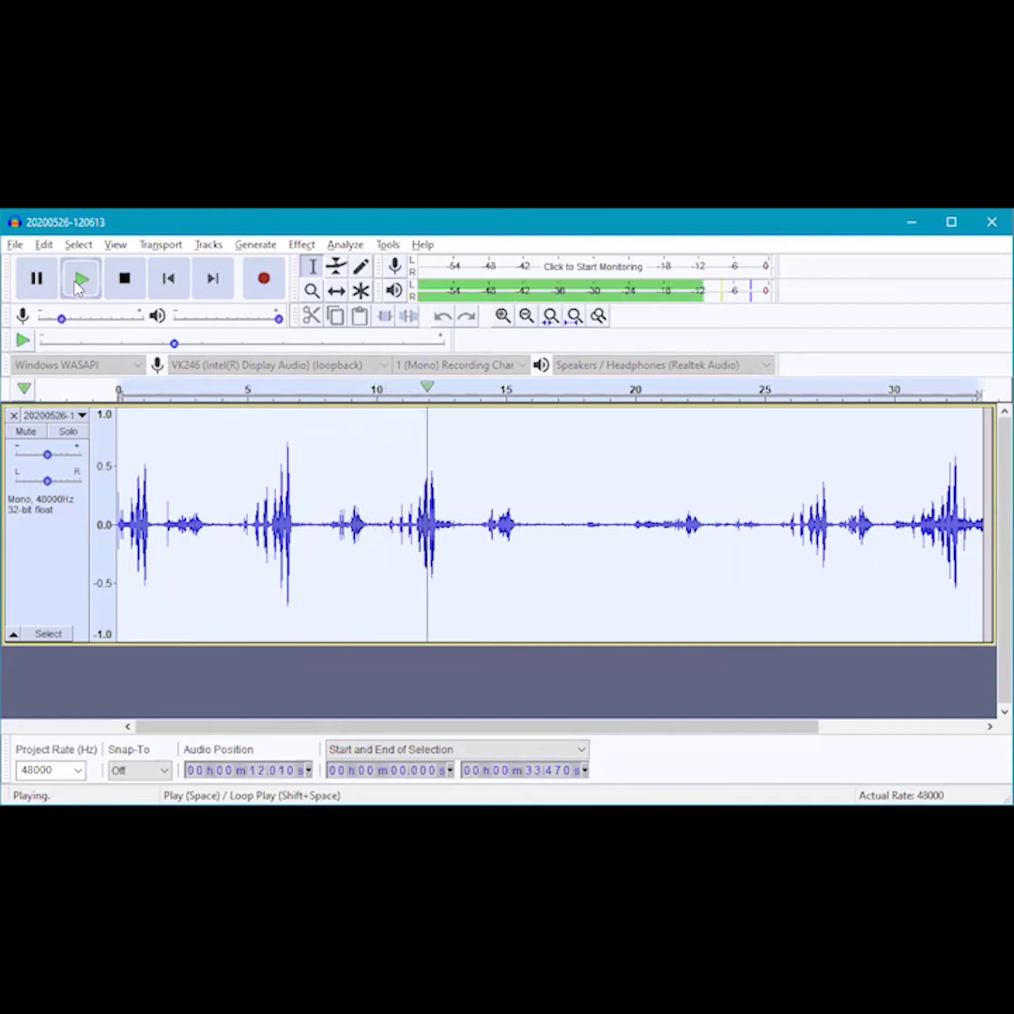
click(125, 279)
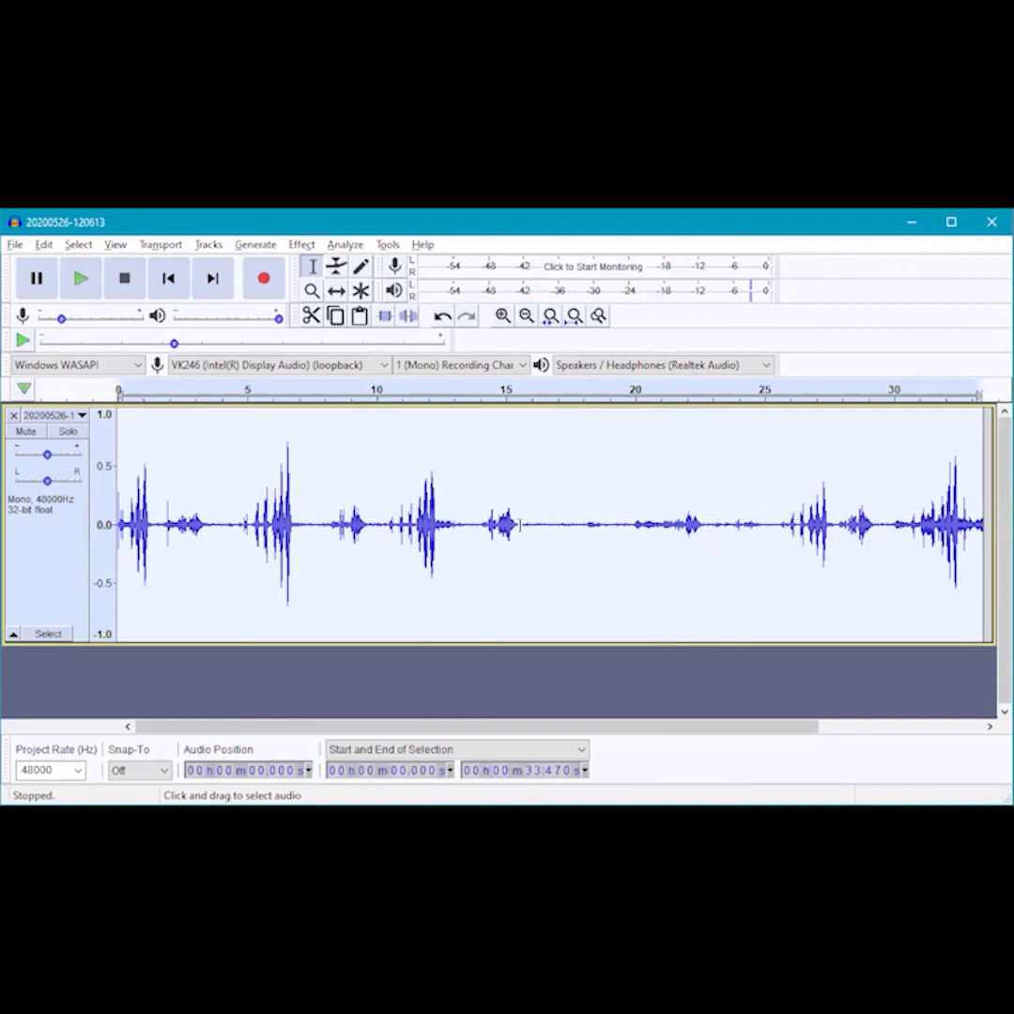
Capture a noise profile from the quiet section between about 15.6 and 17.1 s, playing that section first
drag(521, 525, 559, 540)
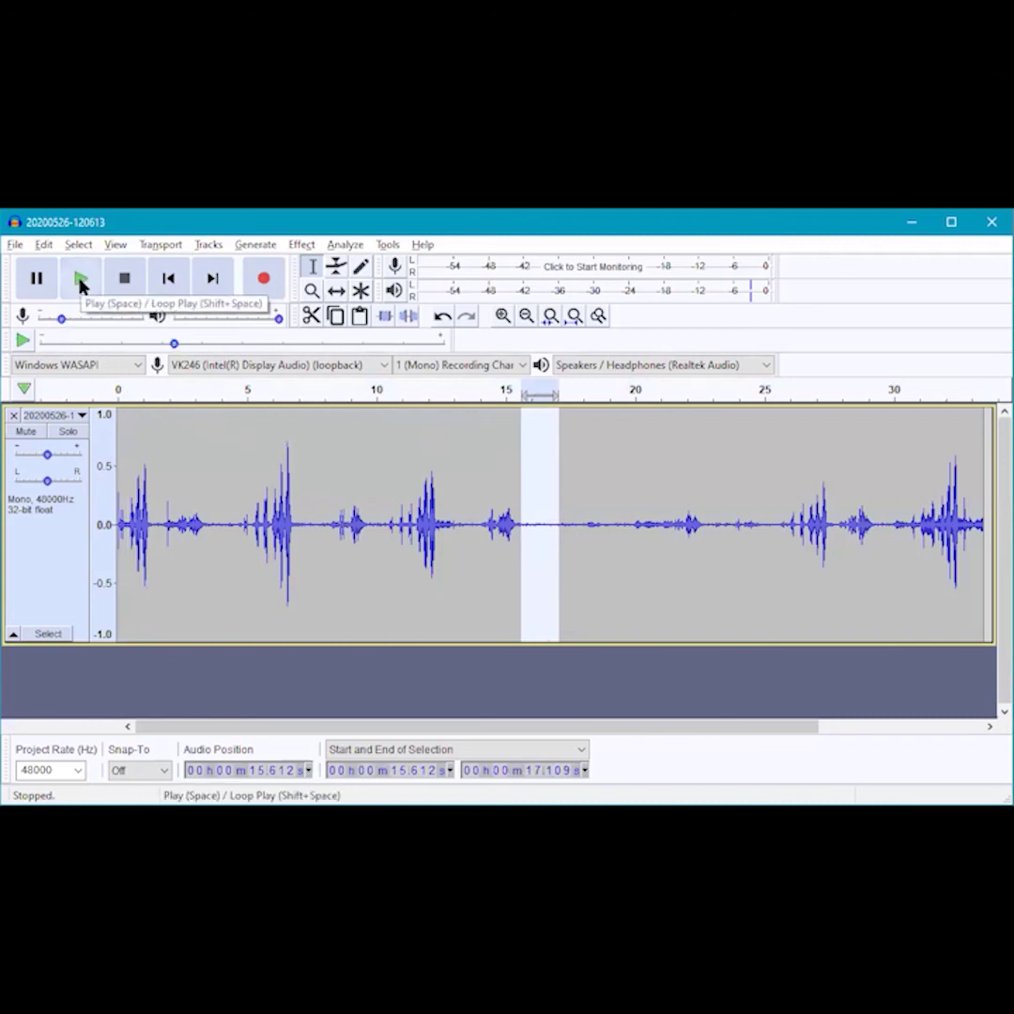
click(81, 286)
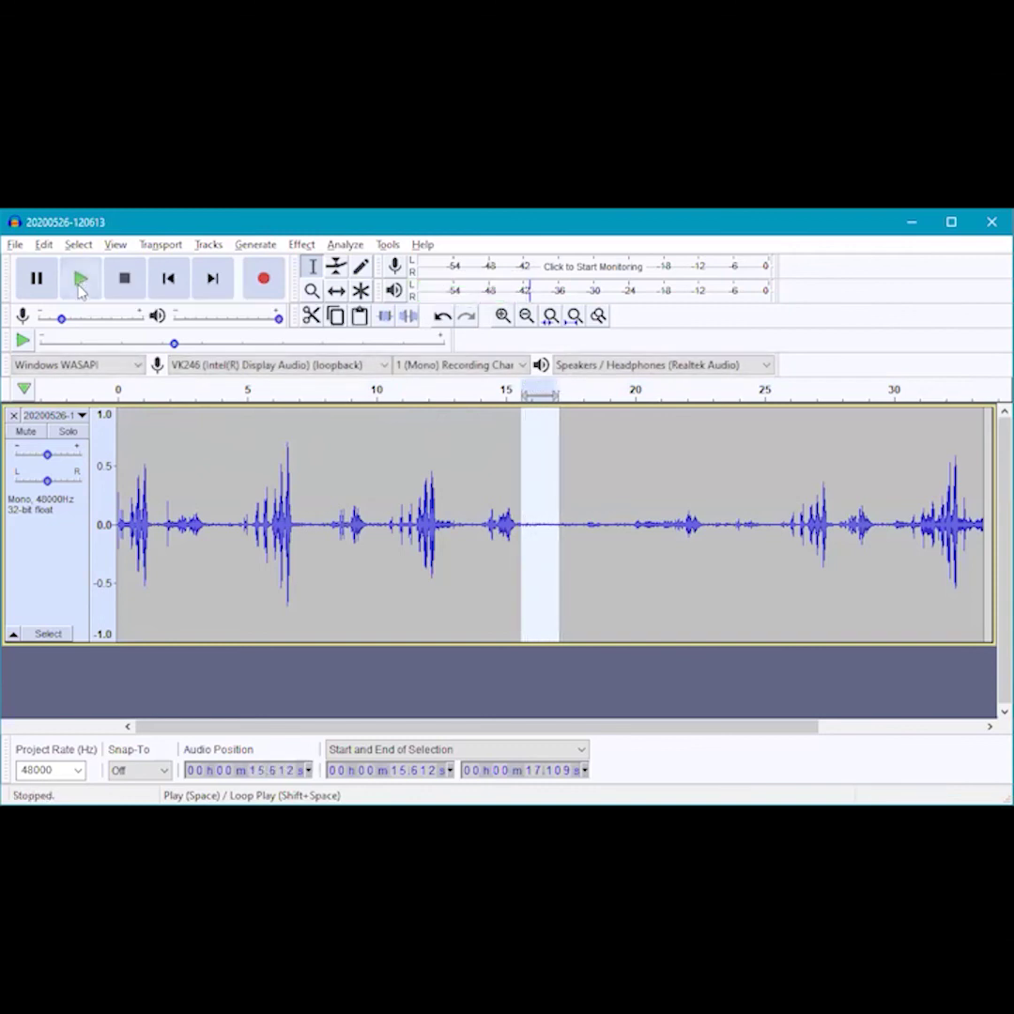
click(303, 243)
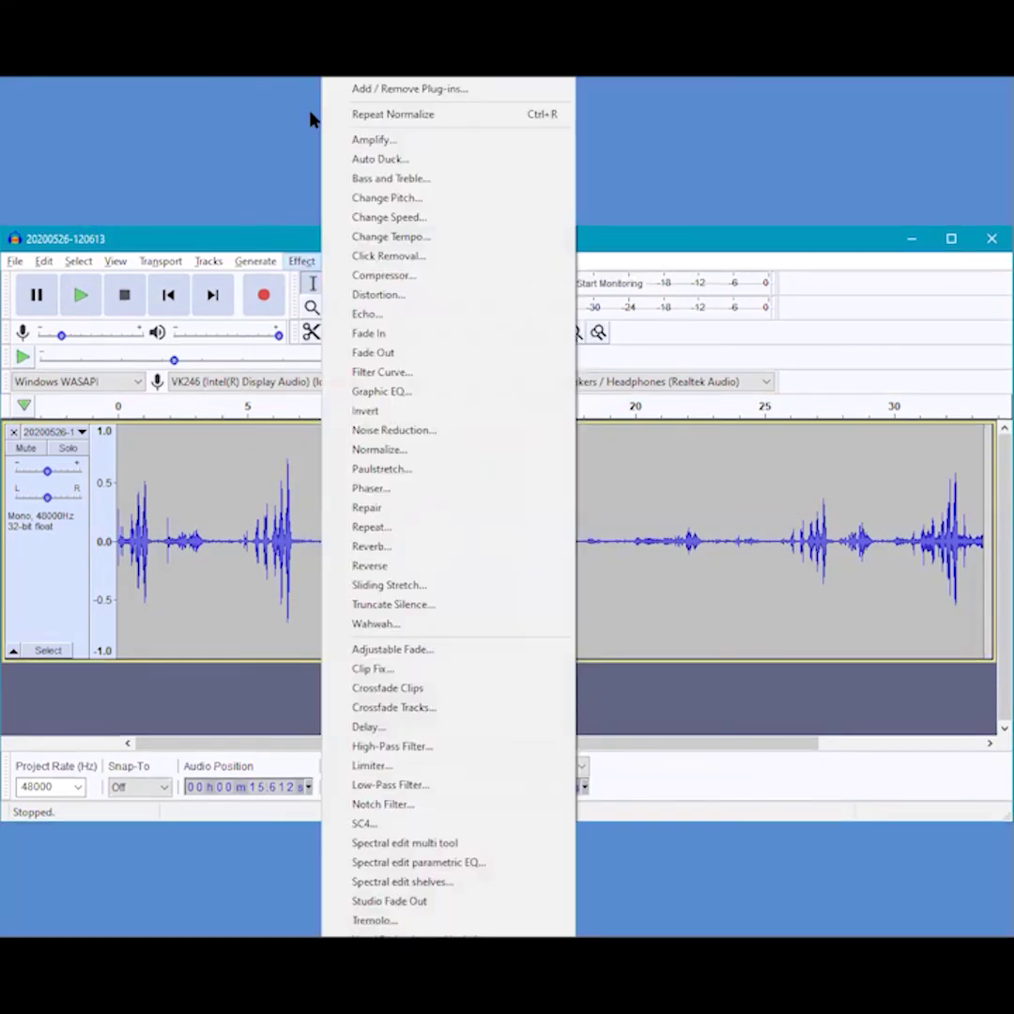
click(413, 432)
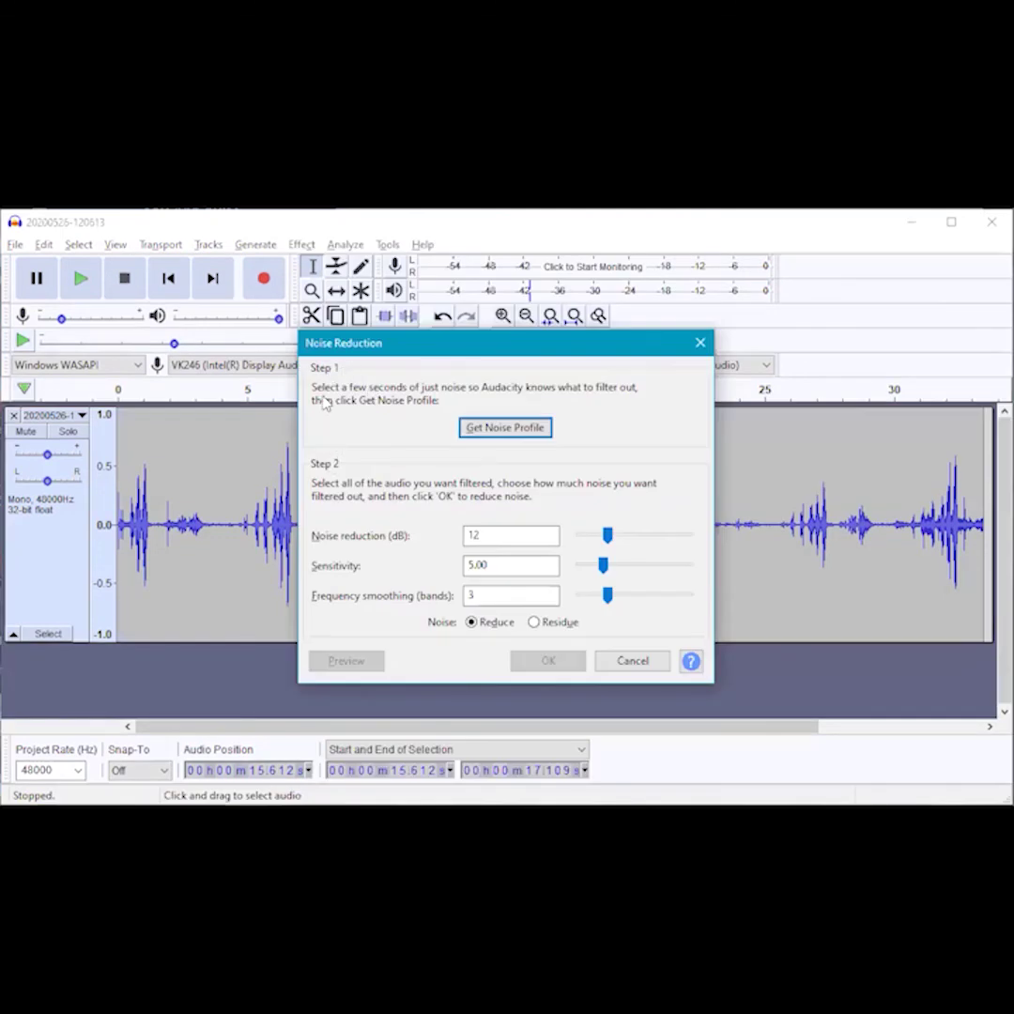
click(512, 427)
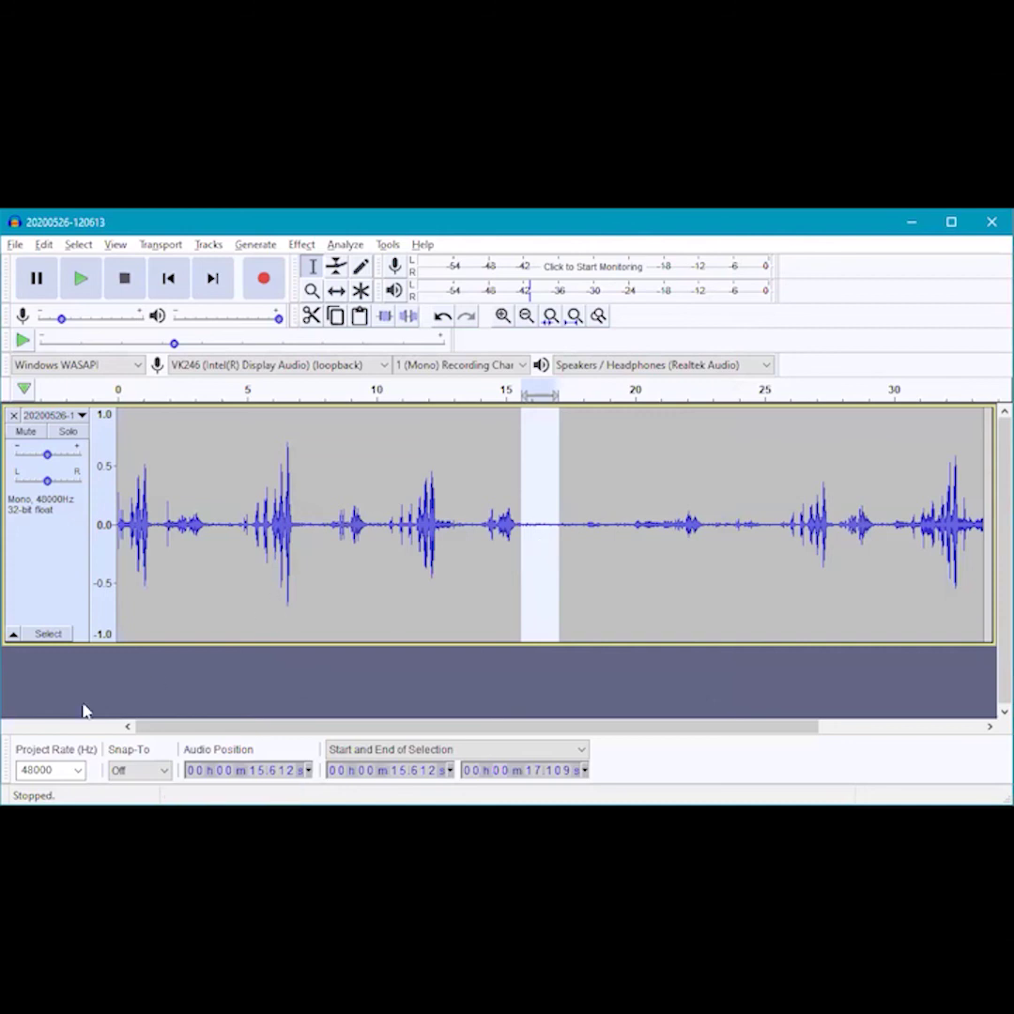
Apply Noise Reduction to the whole track at 12 dB, sensitivity 5.00 and frequency smoothing 3, and play the result
click(44, 636)
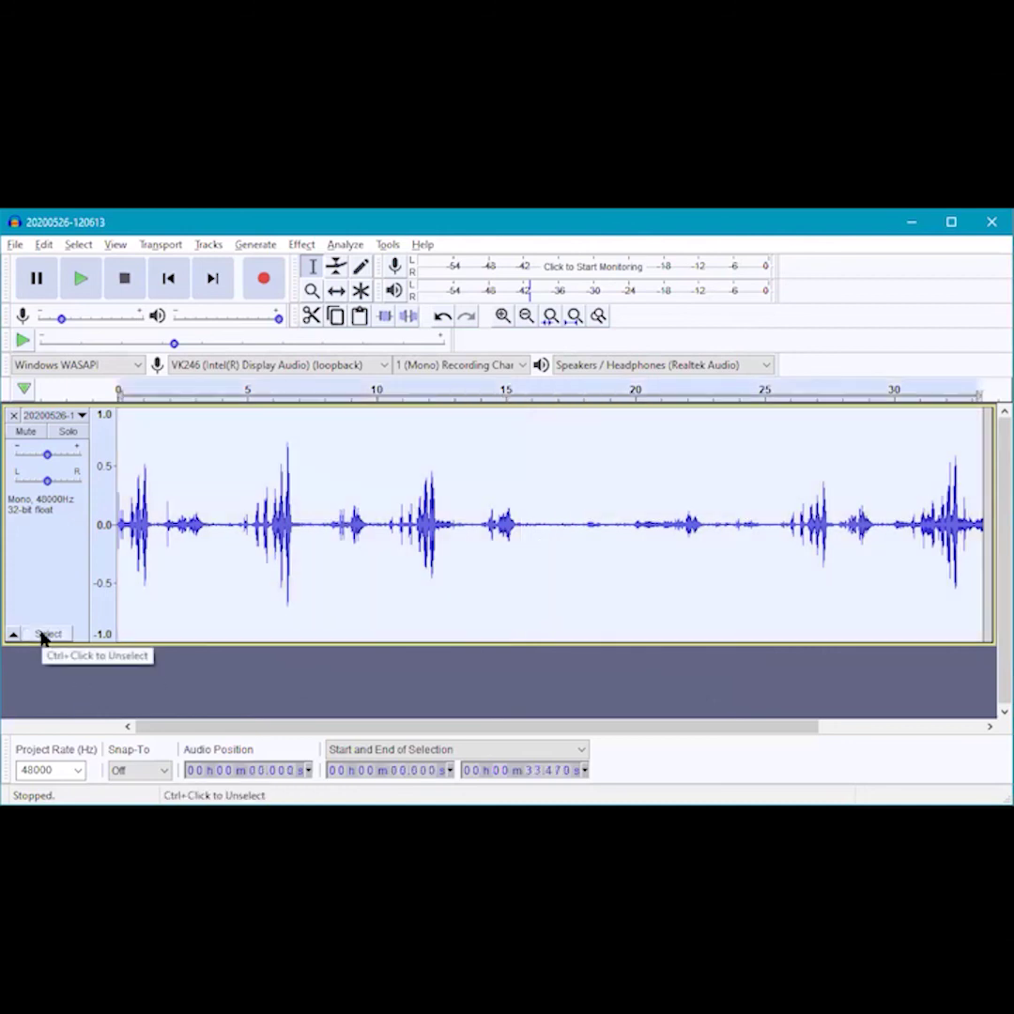
click(302, 245)
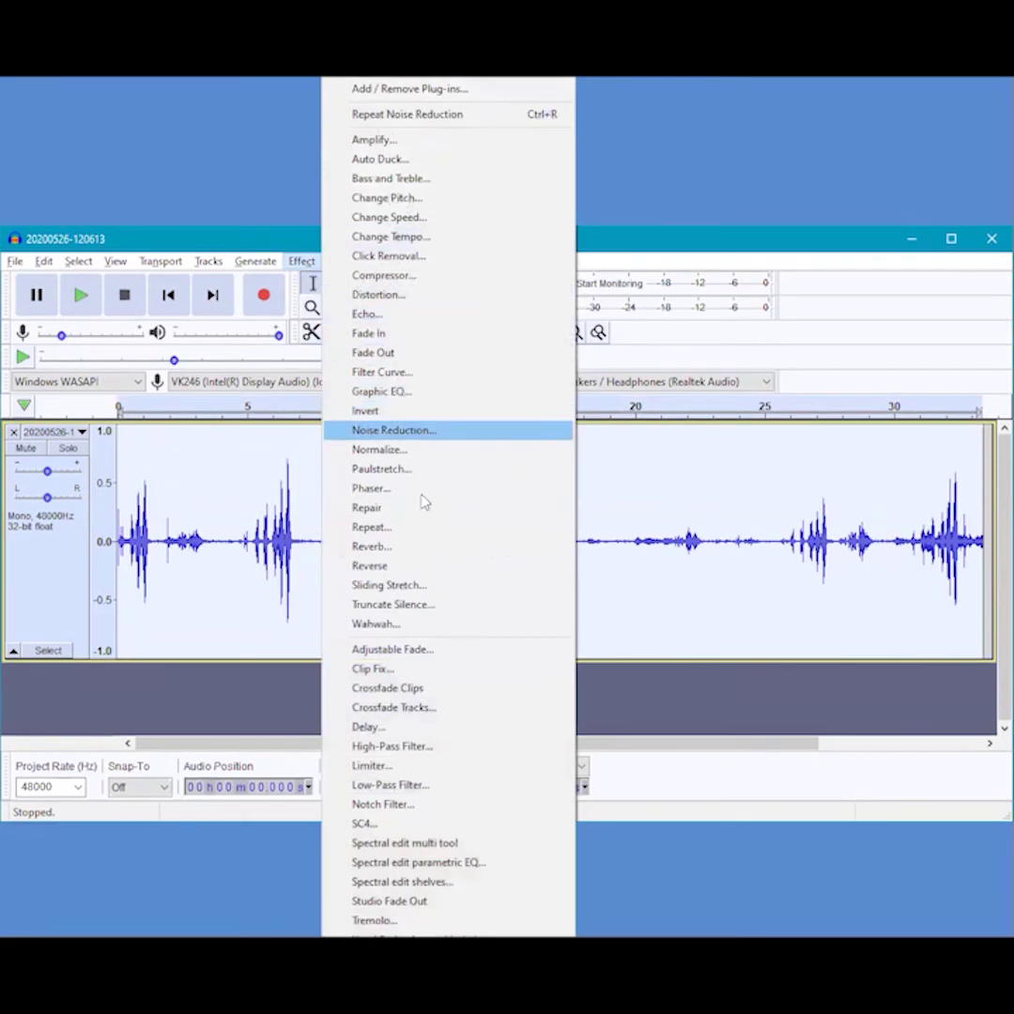
click(414, 432)
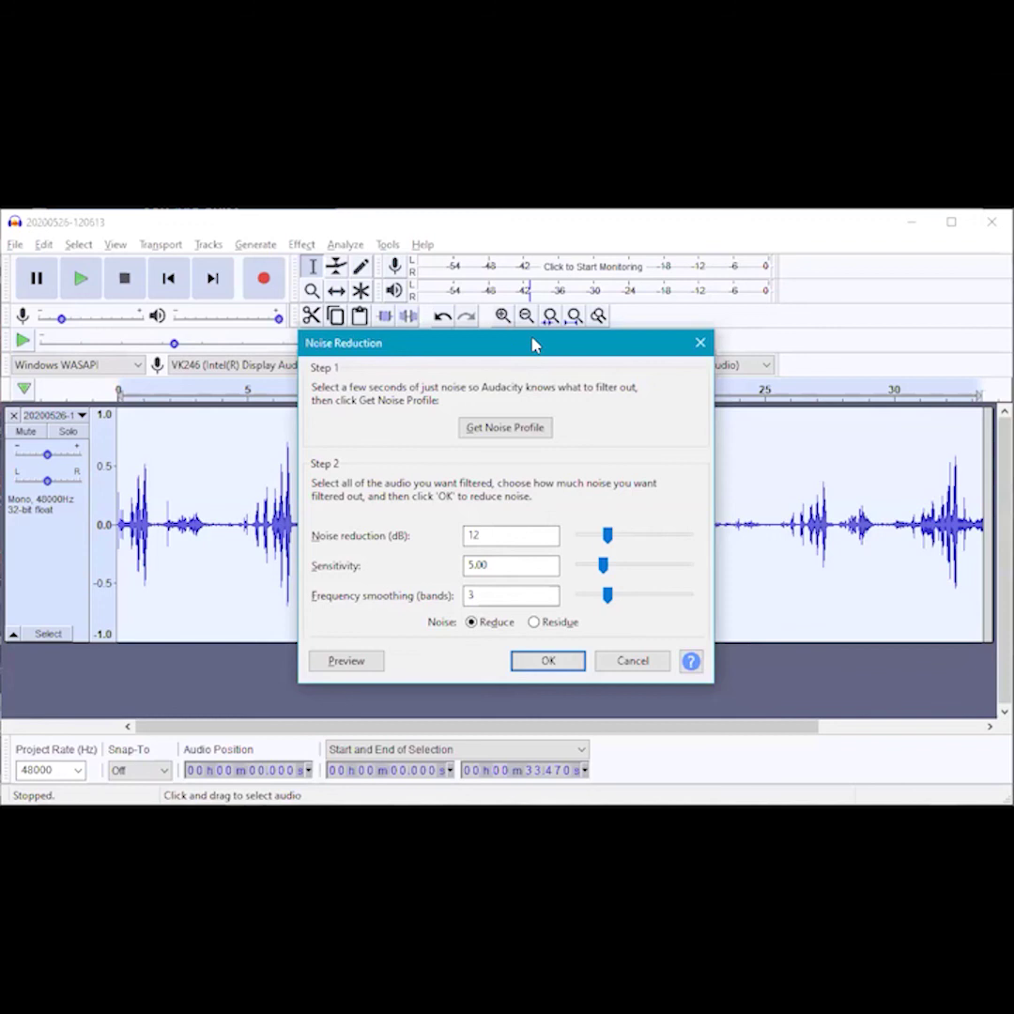
drag(533, 344, 543, 559)
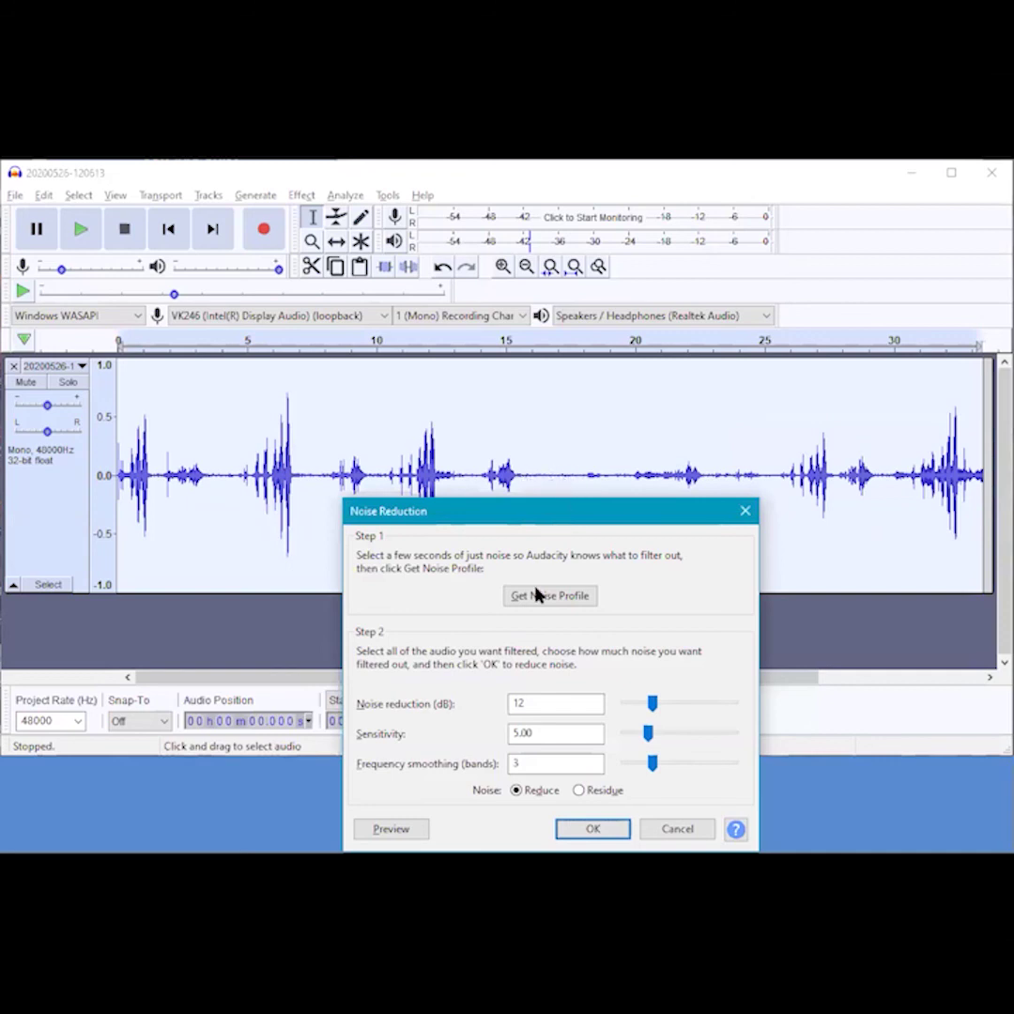
click(593, 830)
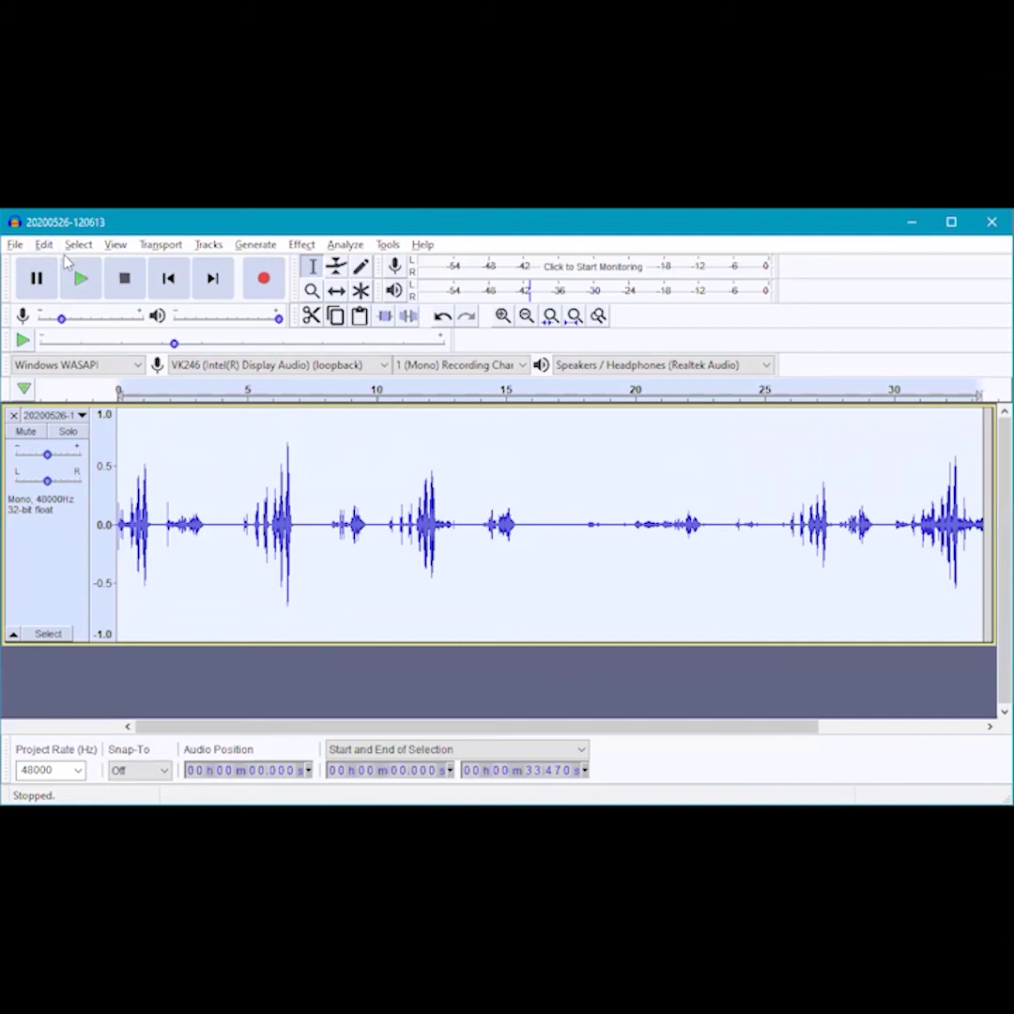
click(79, 280)
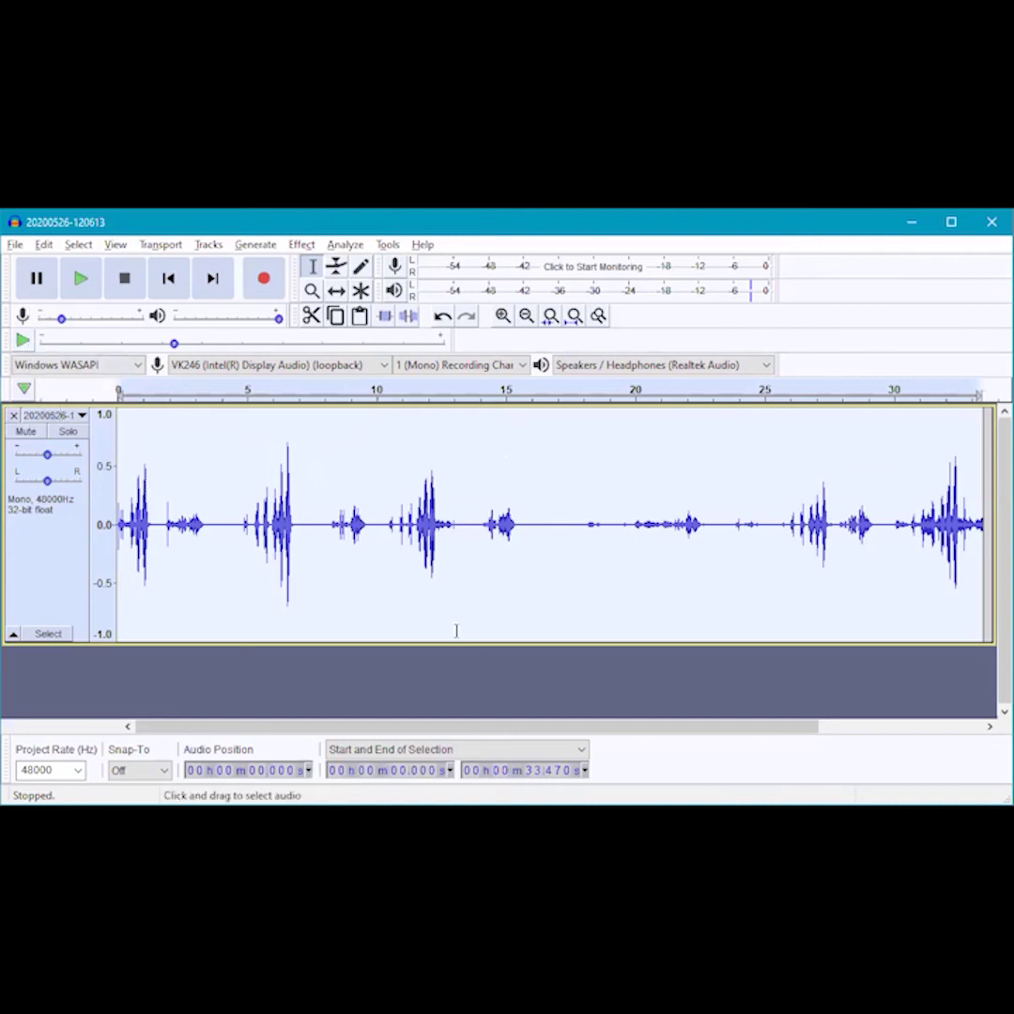
Reduce the track's display height and deselect the track
drag(460, 643, 453, 550)
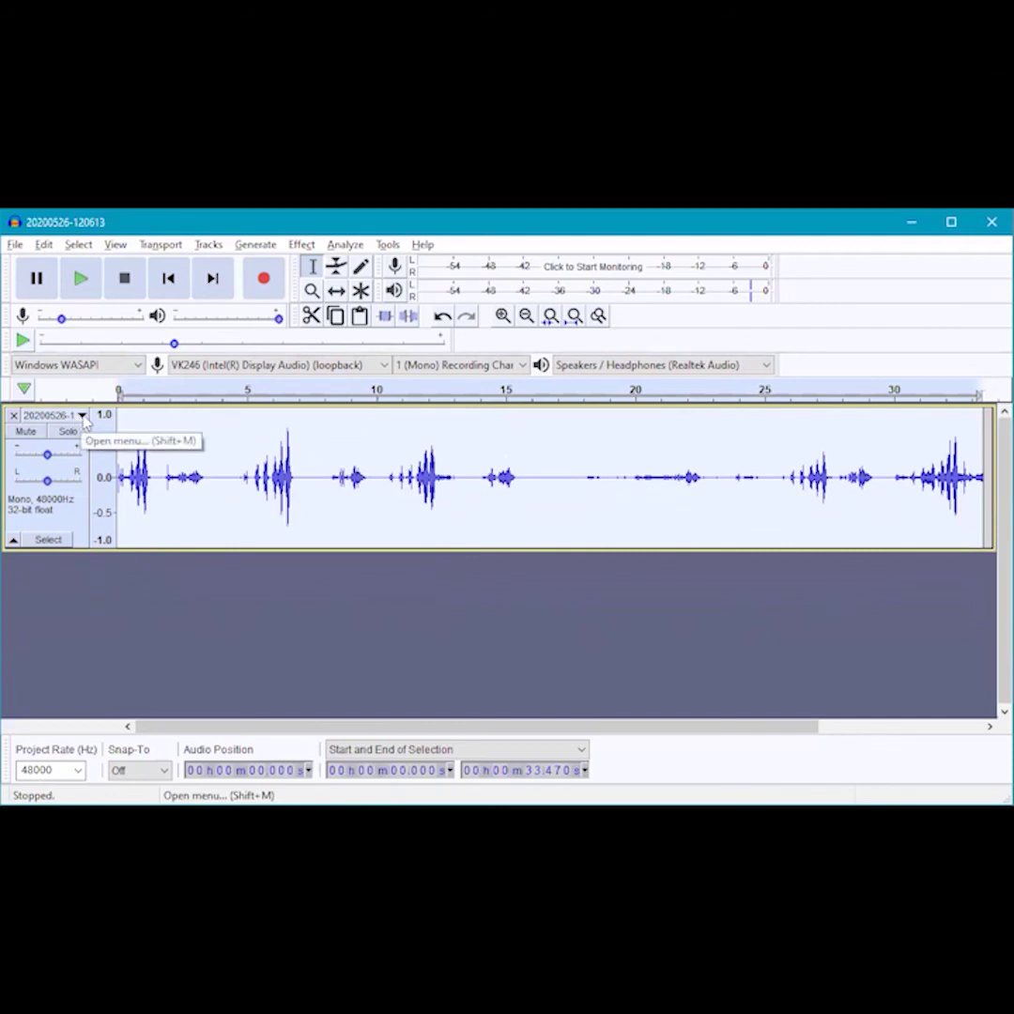
click(82, 416)
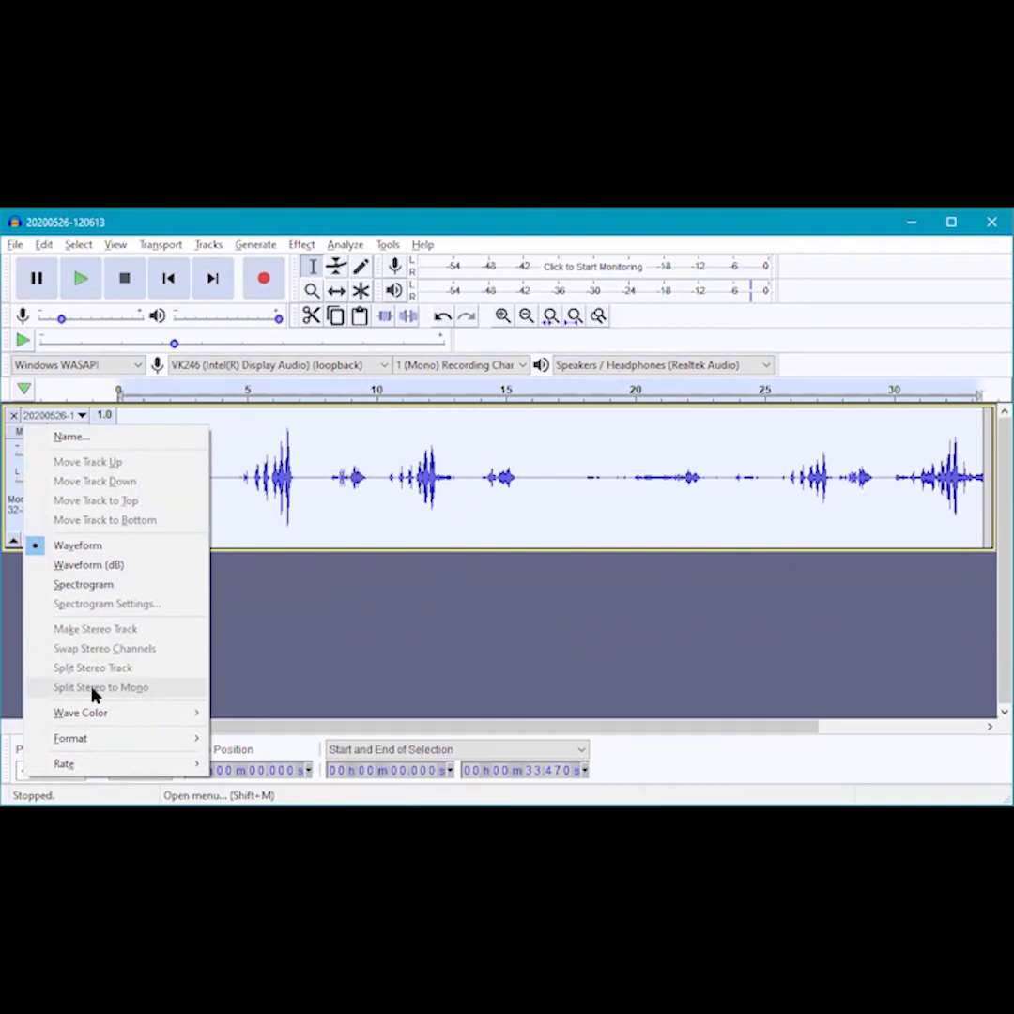
click(250, 659)
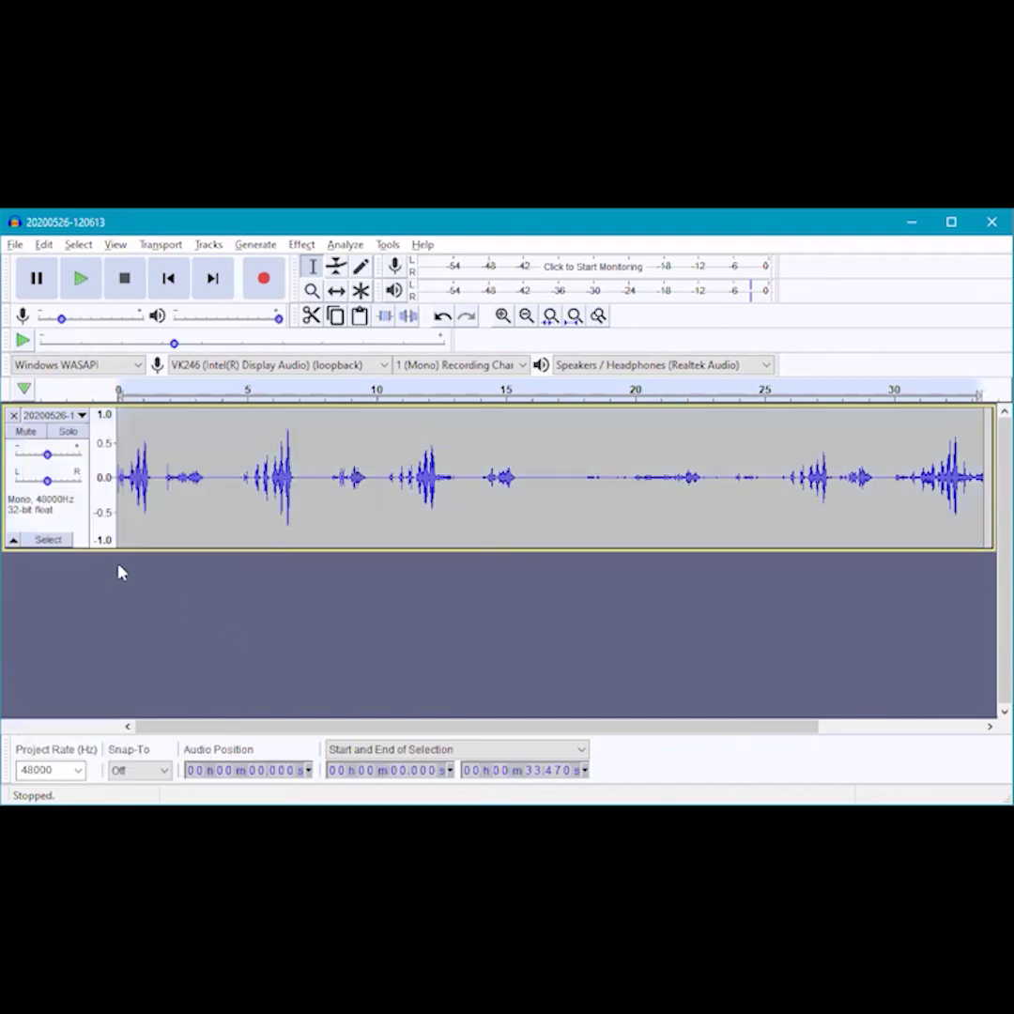
Export the recording as a signed 16-bit PCM WAV in the Audacity folder, adding "Dickcissel" to the file name and accepting the metadata tags
click(15, 246)
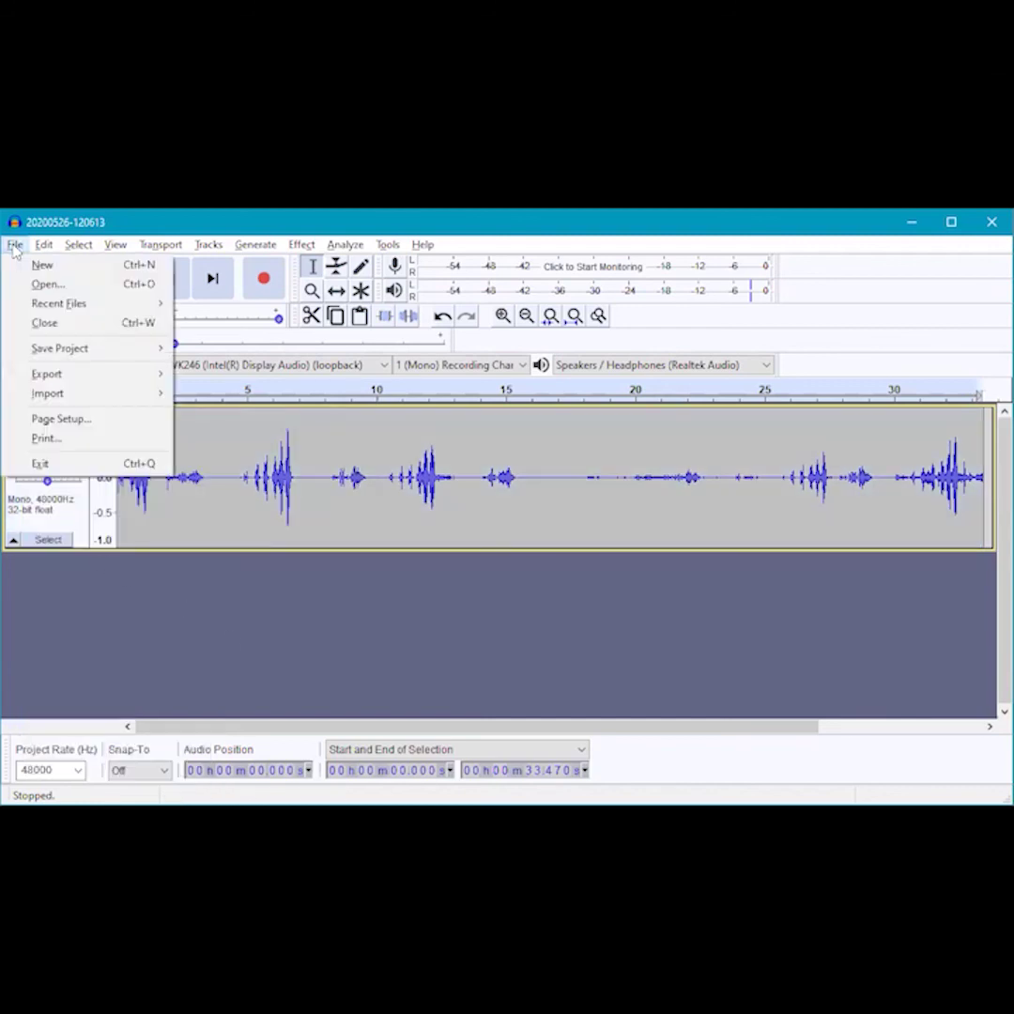
click(54, 380)
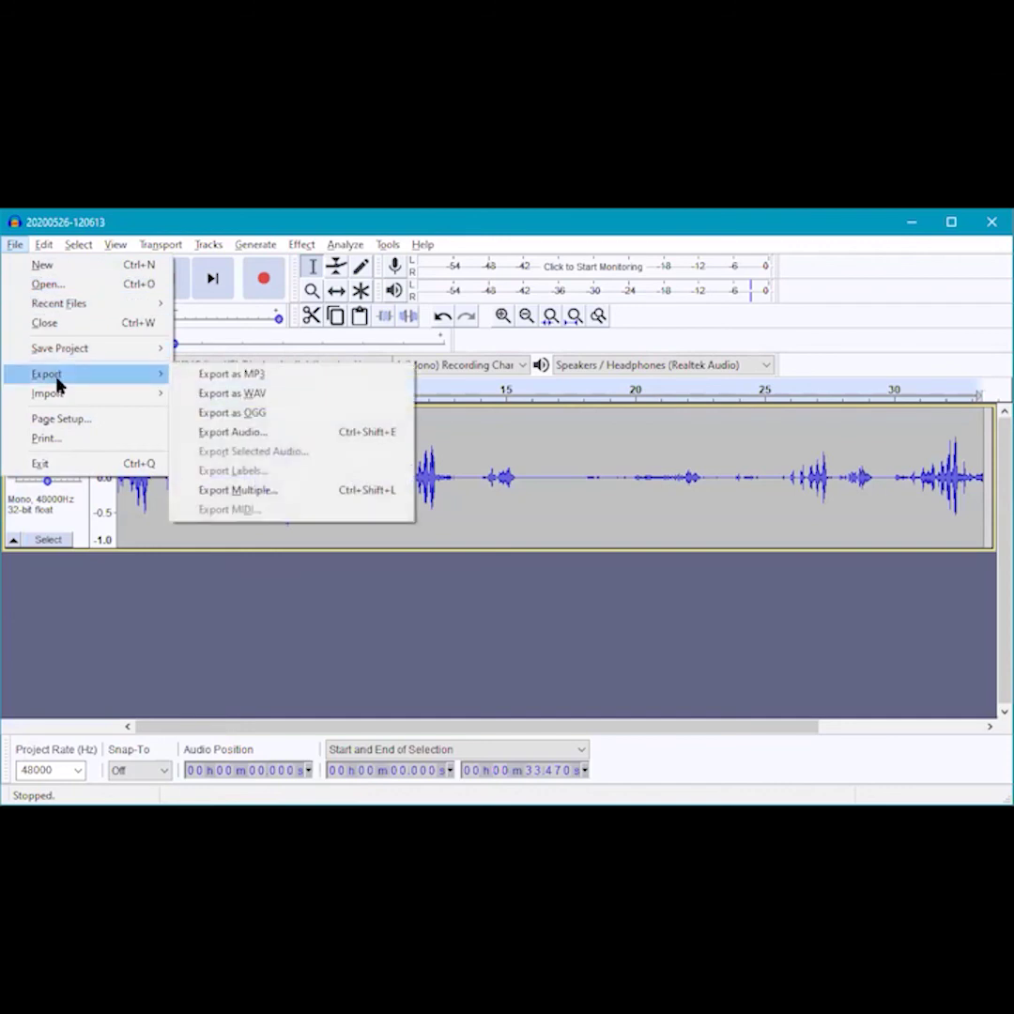
click(231, 394)
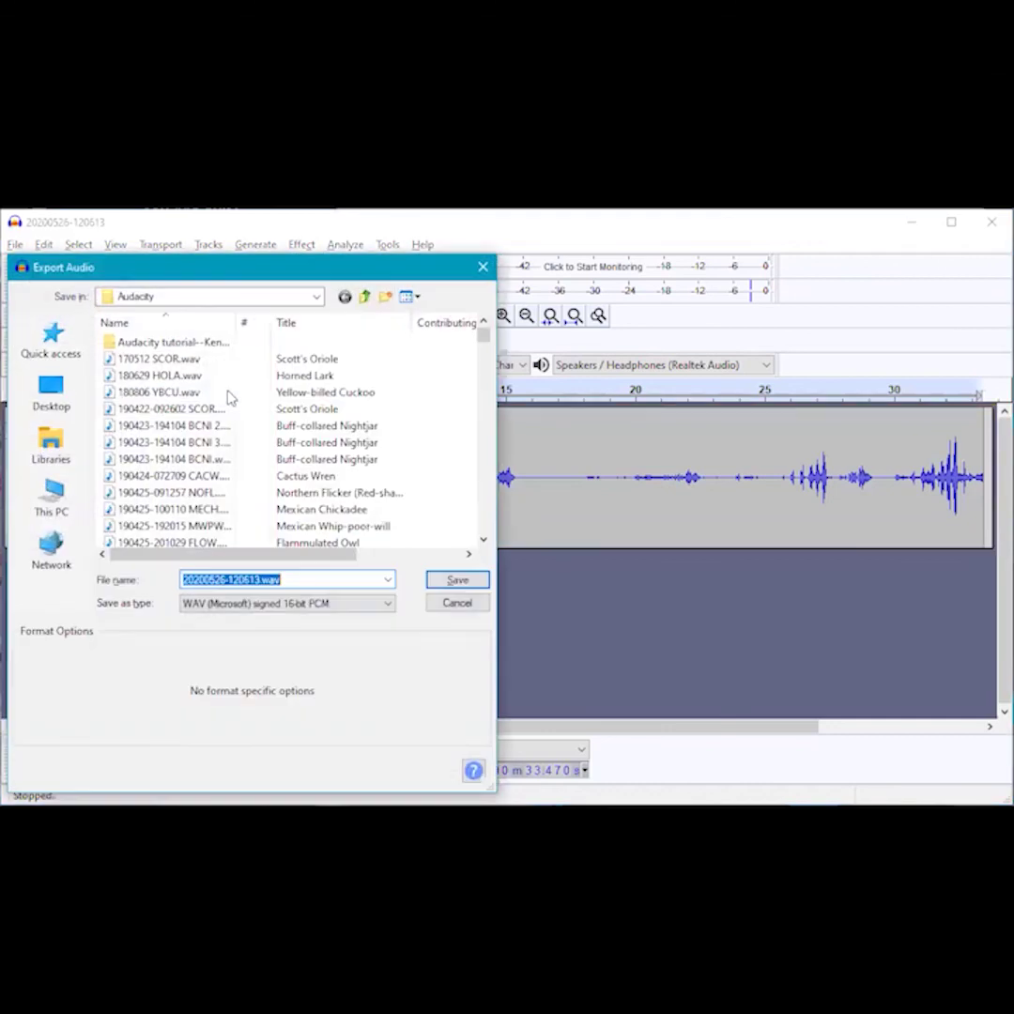
click(304, 584)
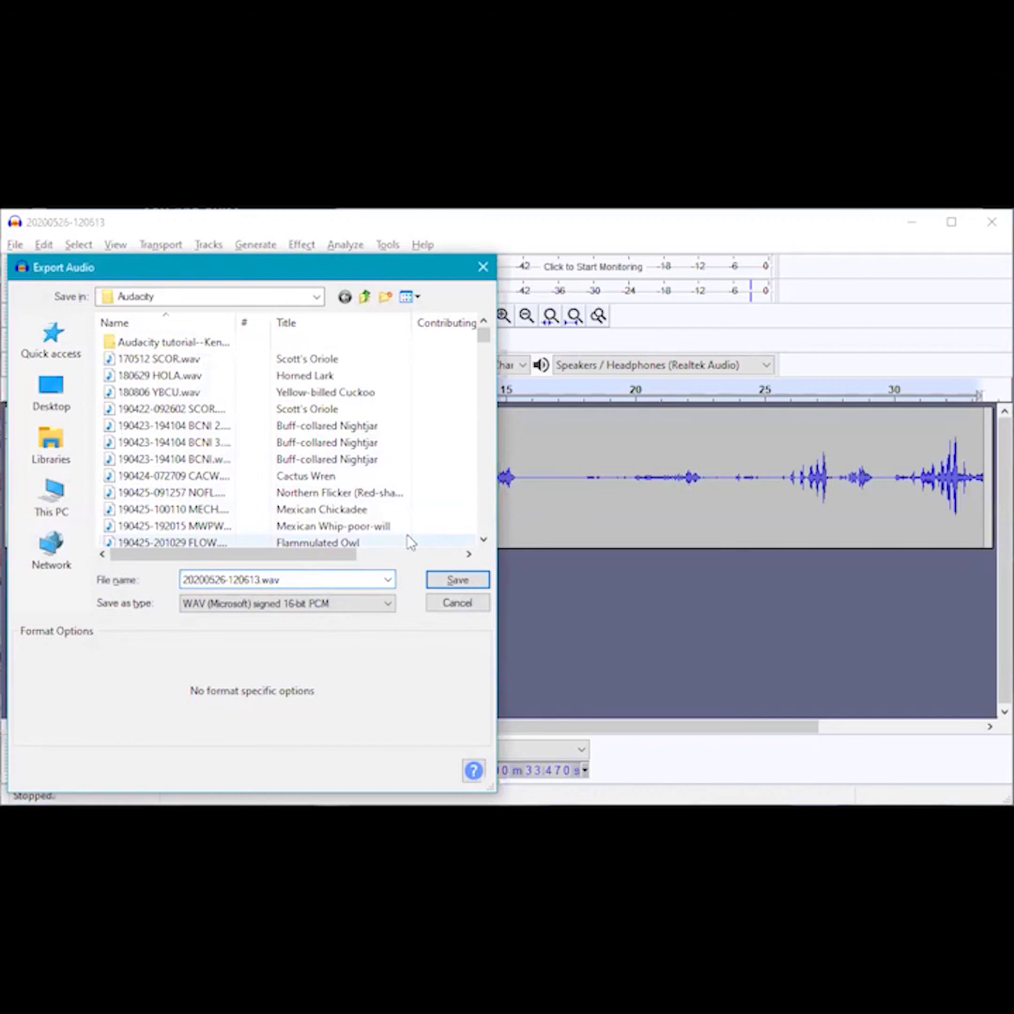
key(Left)
key(Left)
key(Left)
key(Left)
text(S-)
key(BackSpace)
key(BackSpace)
text(Dickcissel)
click(457, 580)
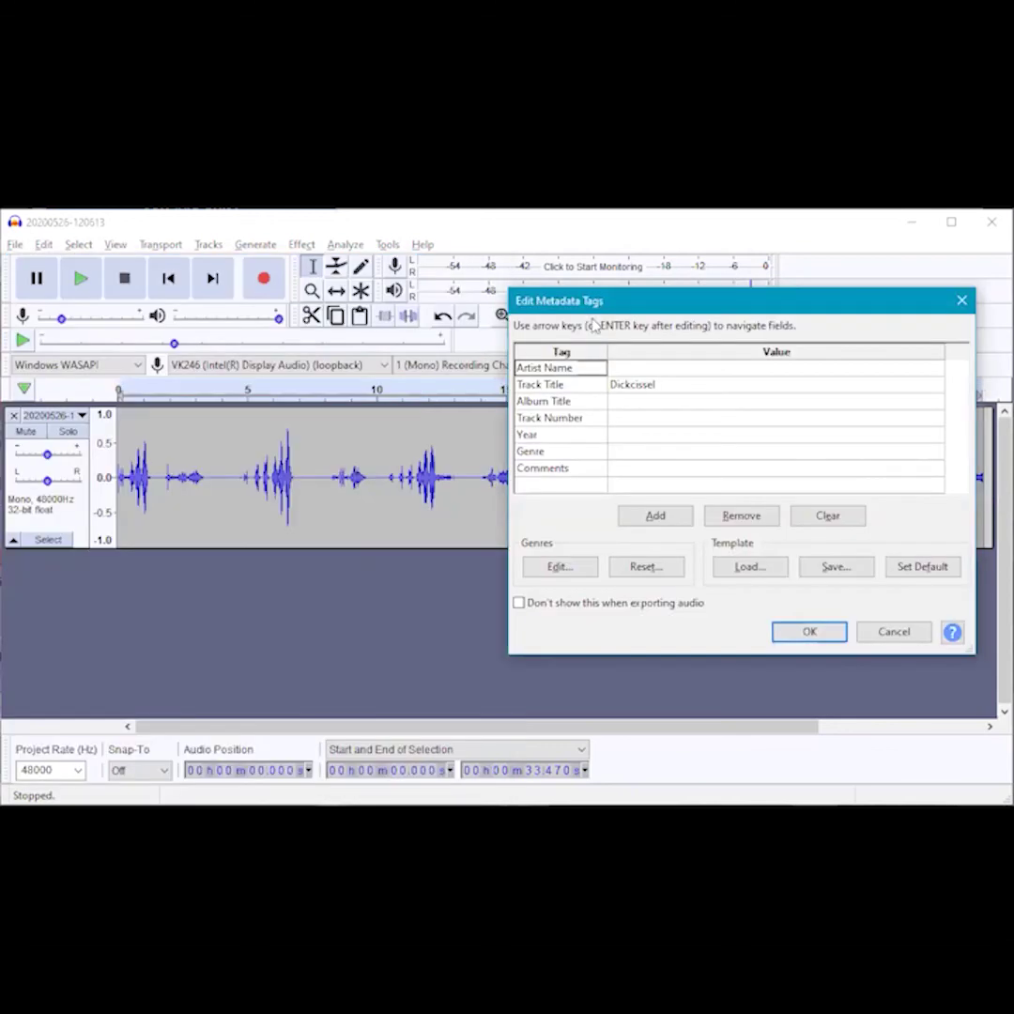
click(838, 638)
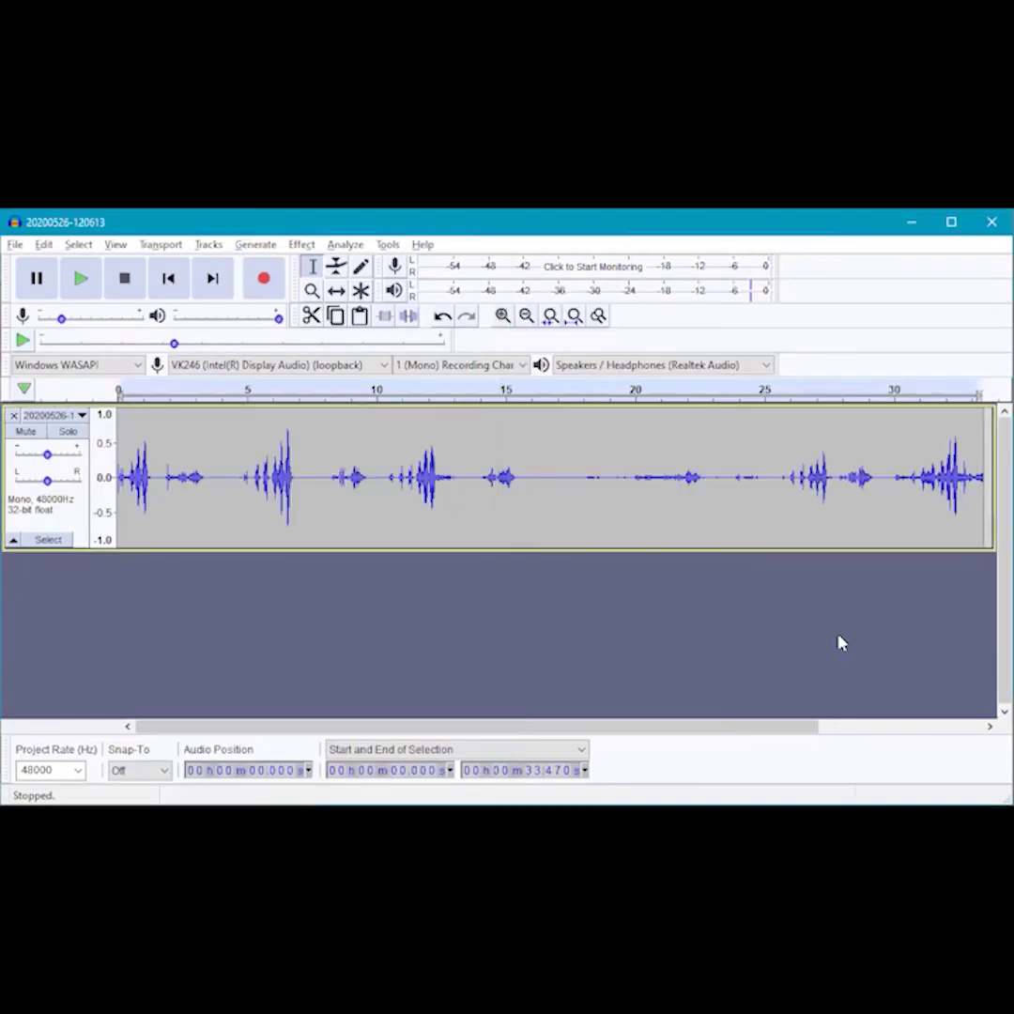